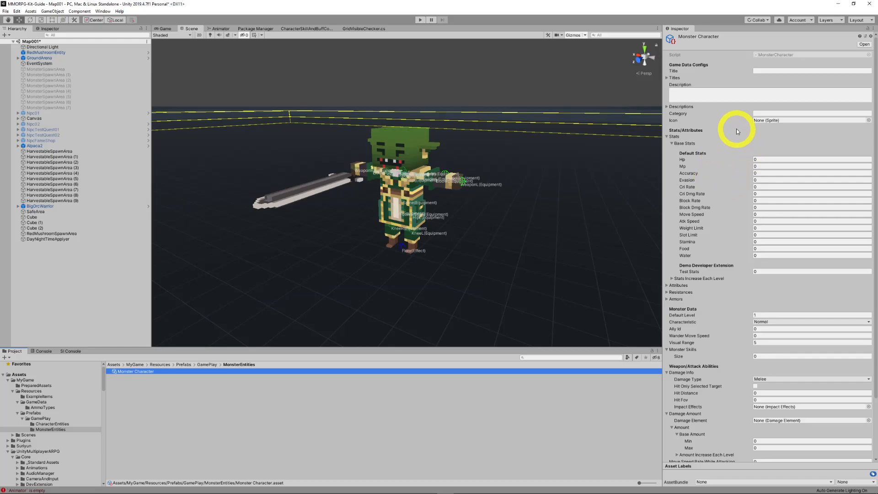
Delete the Monster Character asset from the MonsterEntities folder
click(125, 372)
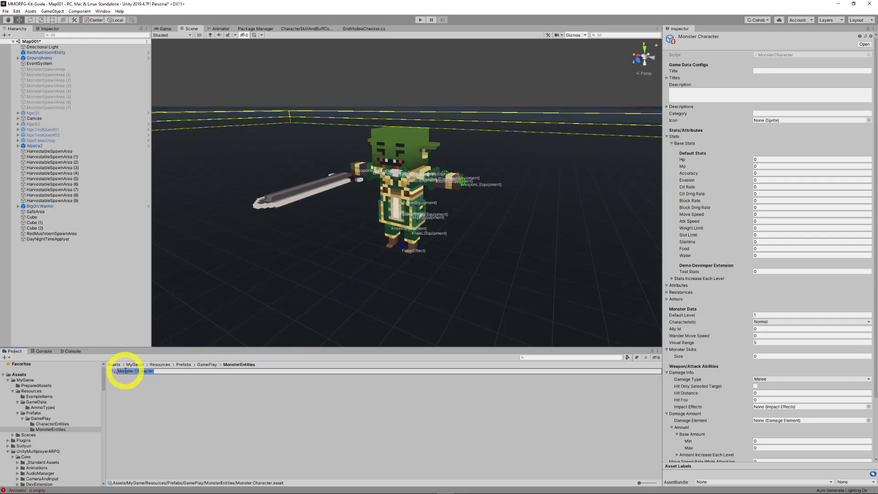
key(Escape)
key(Delete)
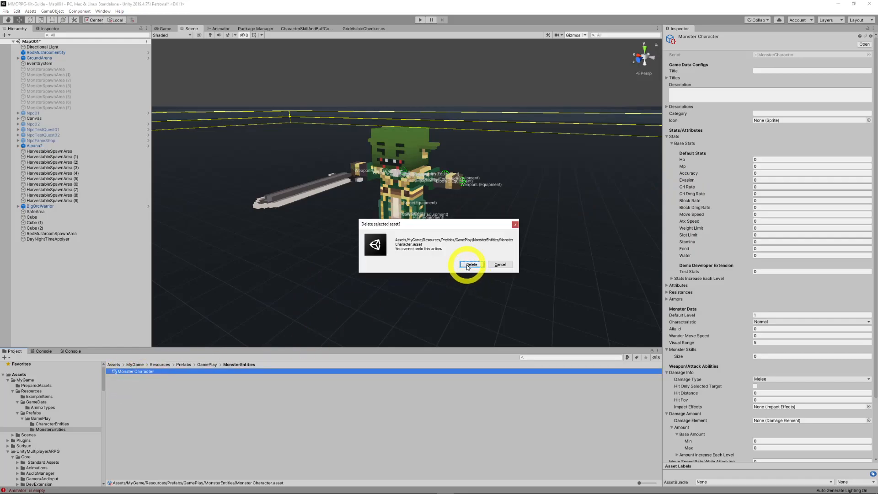
click(471, 264)
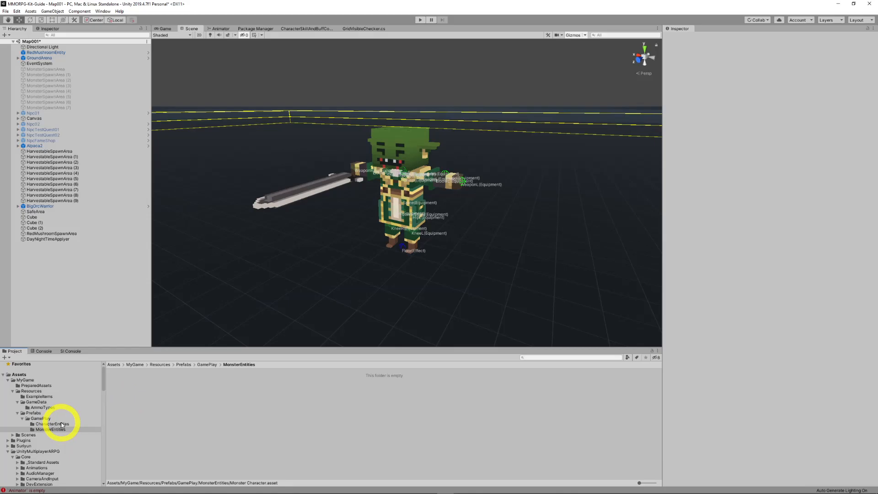
Locate the character database asset assigned to the scene's BigOrcWarrior and duplicate it in the MonsterCharacters folder
click(41, 206)
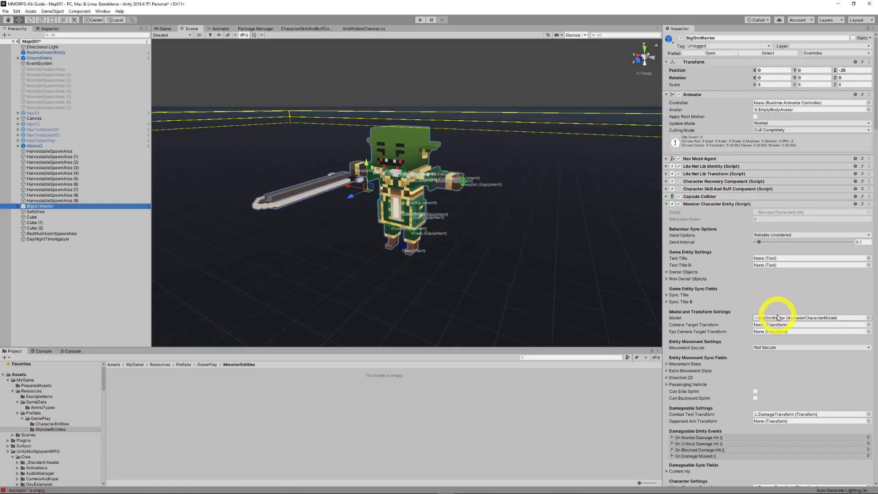
scroll(778, 318, down, 6)
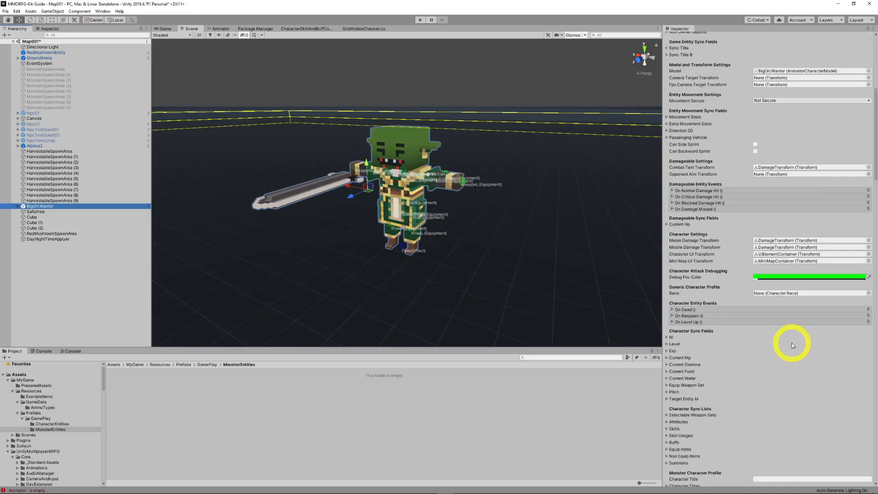
scroll(792, 342, down, 5)
click(798, 308)
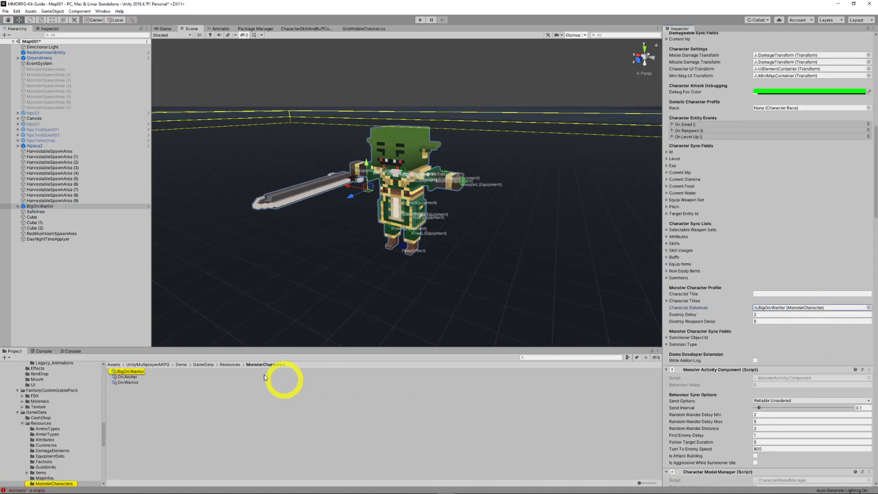
click(123, 376)
click(122, 371)
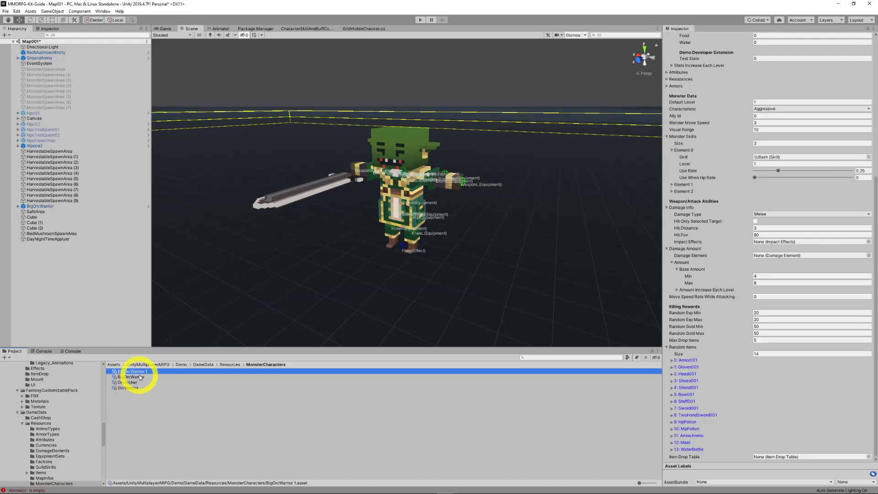
Move the BigOrcWarrior data copy into MyGame's MonsterEntities folder and rename it Skeleton
drag(104, 429, 58, 392)
scroll(73, 386, up, 3)
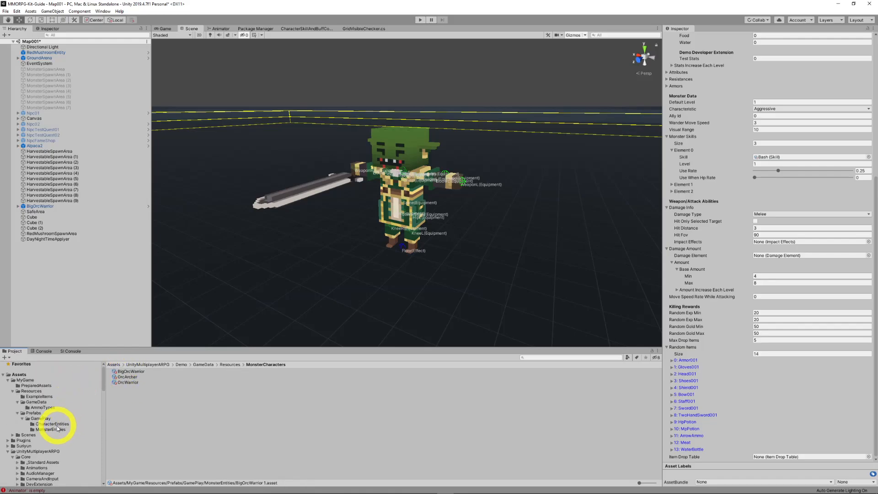
click(54, 429)
click(131, 372)
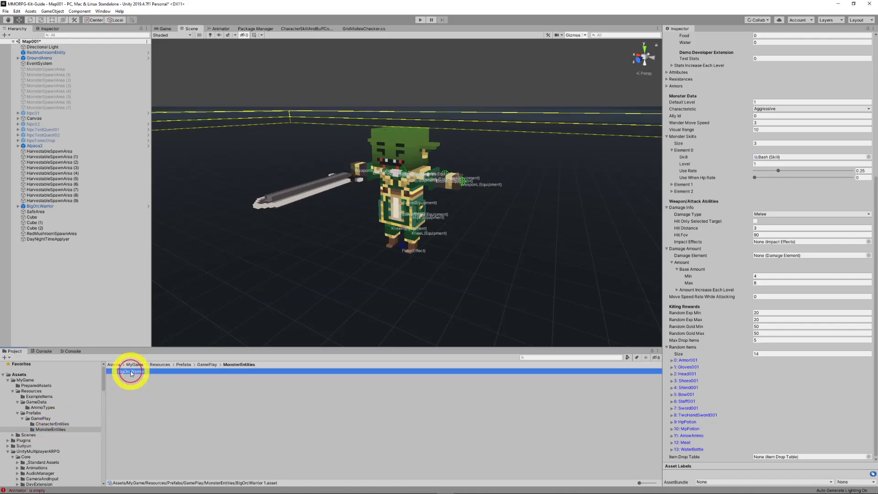
click(133, 372)
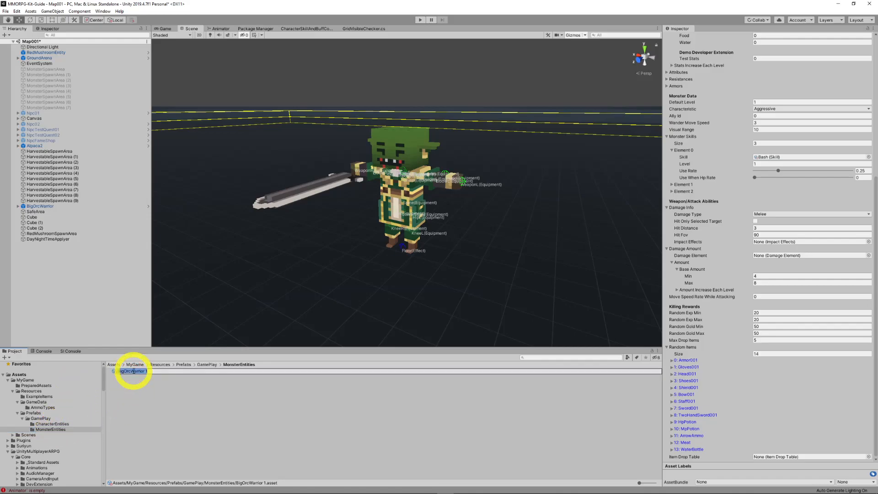
text(Skeleton)
key(Return)
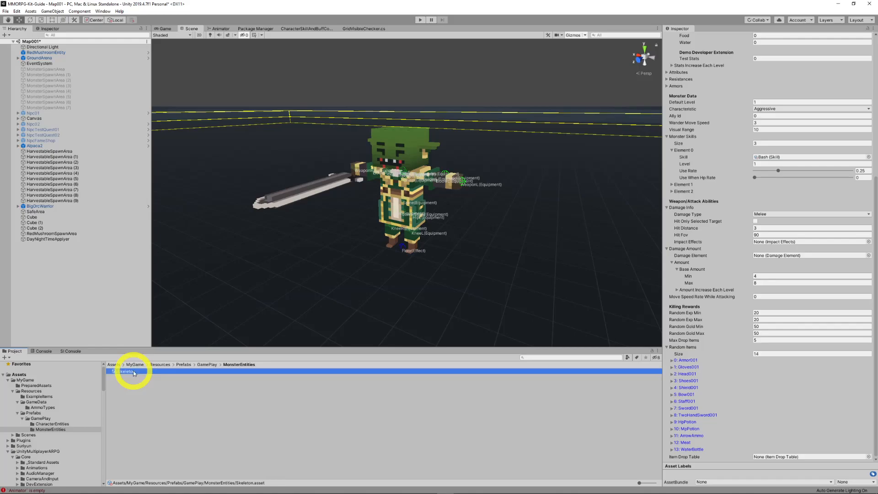
Set the monster data's title to Skeleton and its characteristic to Normal
drag(786, 73, 676, 71)
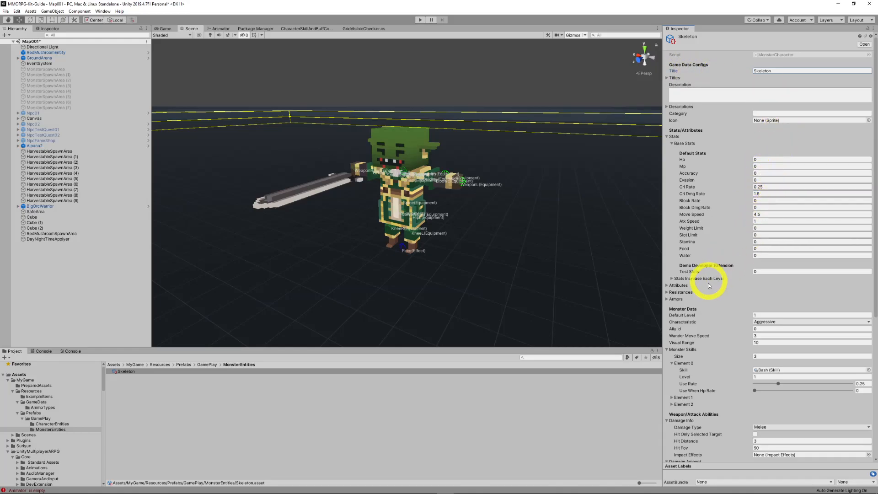
click(669, 285)
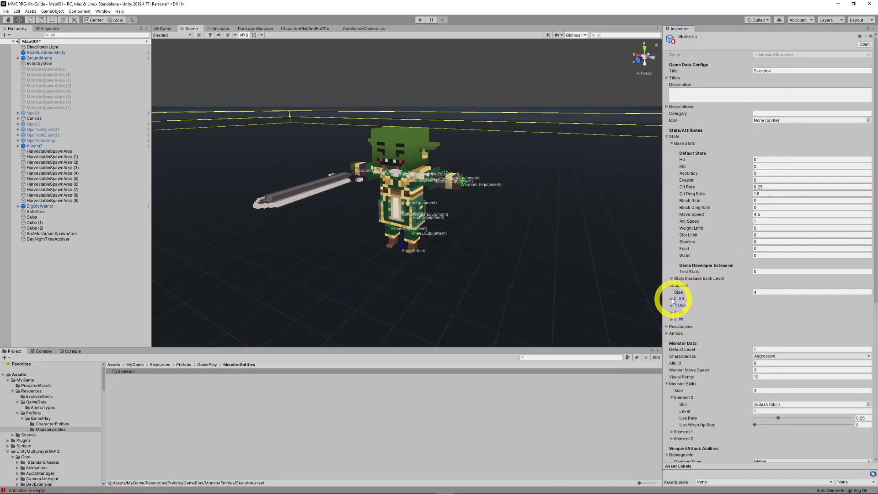
click(669, 285)
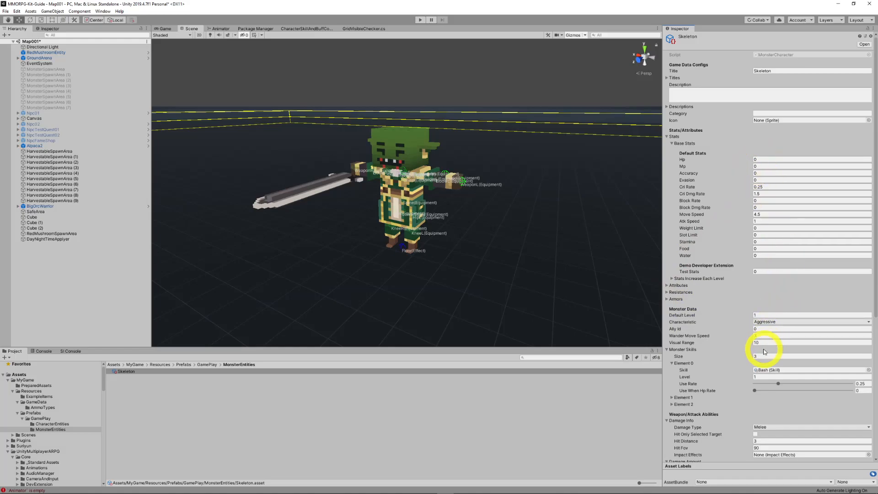
click(761, 321)
click(771, 329)
scroll(780, 364, down, 3)
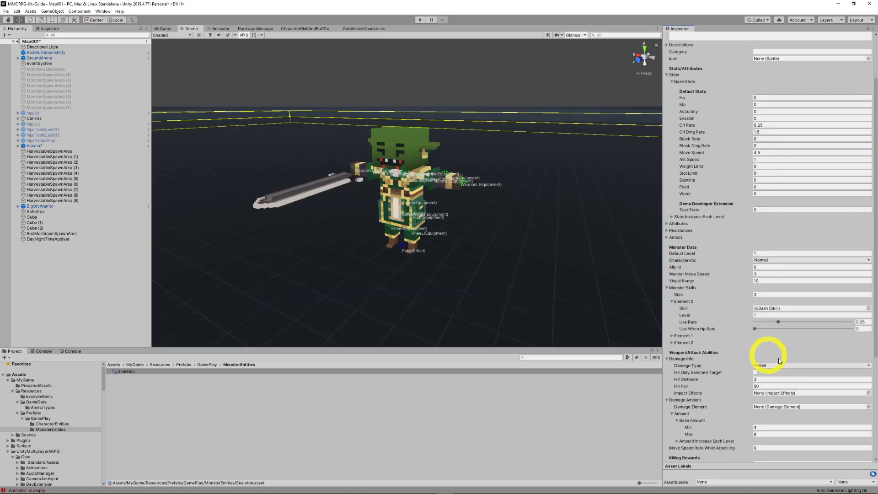
scroll(740, 363, down, 6)
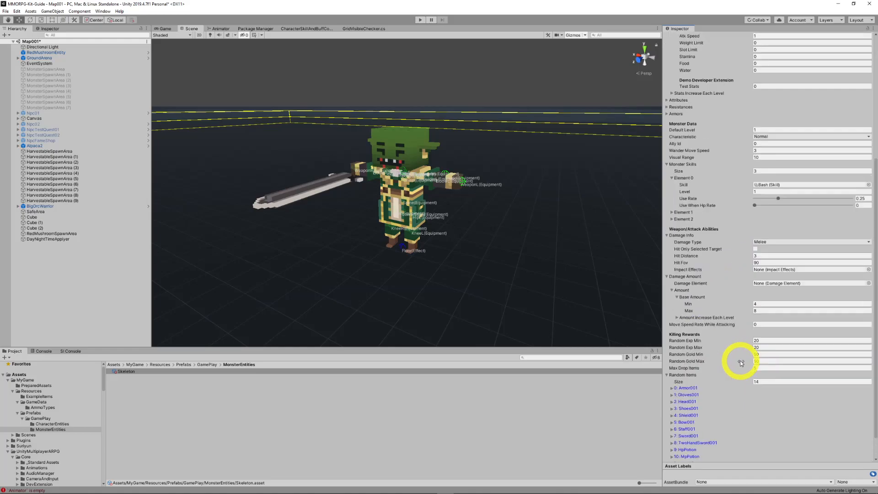
scroll(740, 362, down, 2)
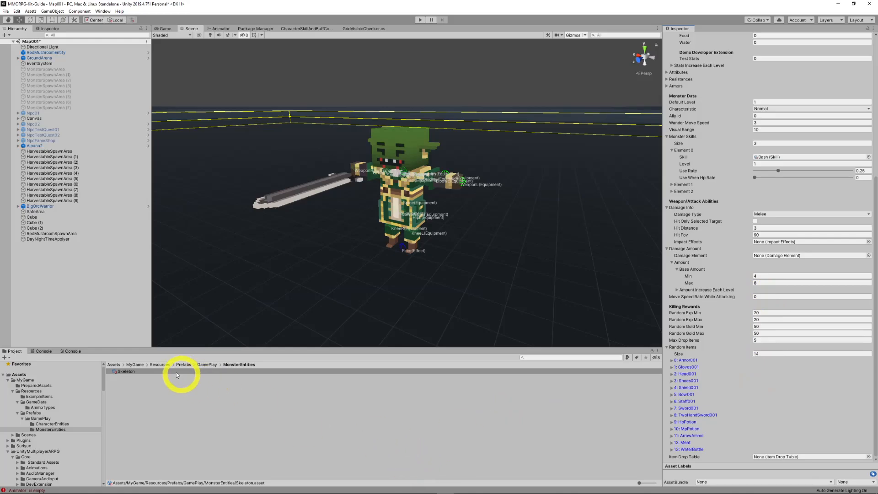
click(131, 380)
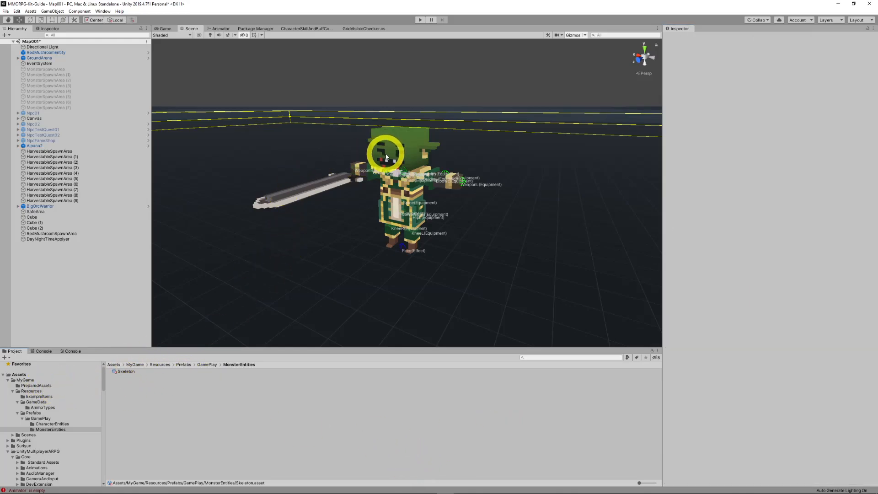
Duplicate the Skeleton prefab in PreparedAssets and move the copy into the MonsterEntities folder
click(45, 385)
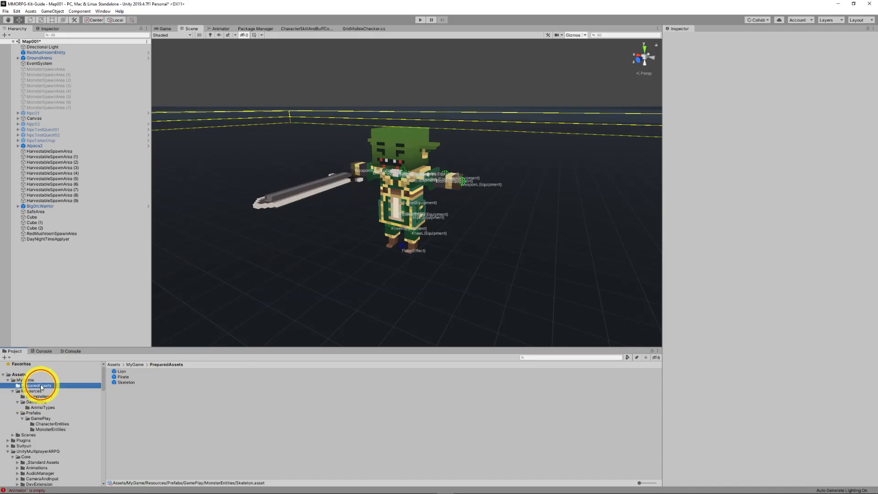
click(122, 383)
key(ctrl+d)
drag(127, 383, 53, 431)
click(50, 429)
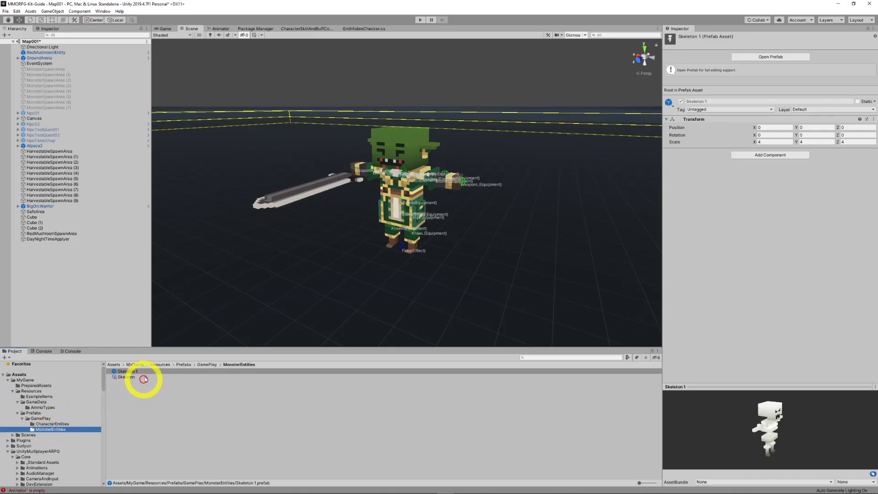
Rename the copied prefab to Skeleton and open it for editing
click(148, 372)
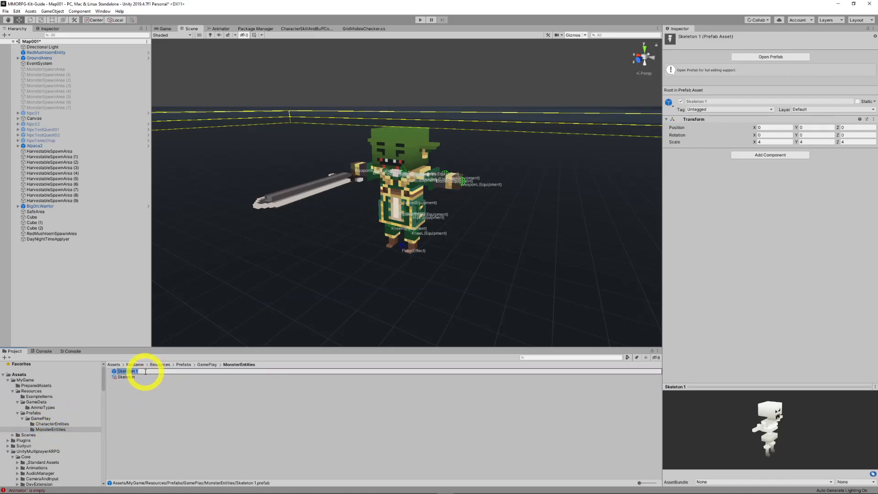
key(Return)
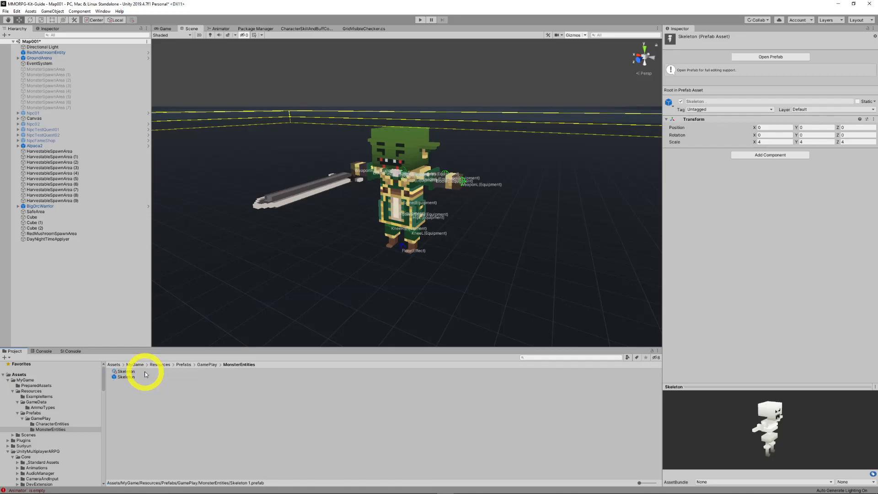
double_click(123, 376)
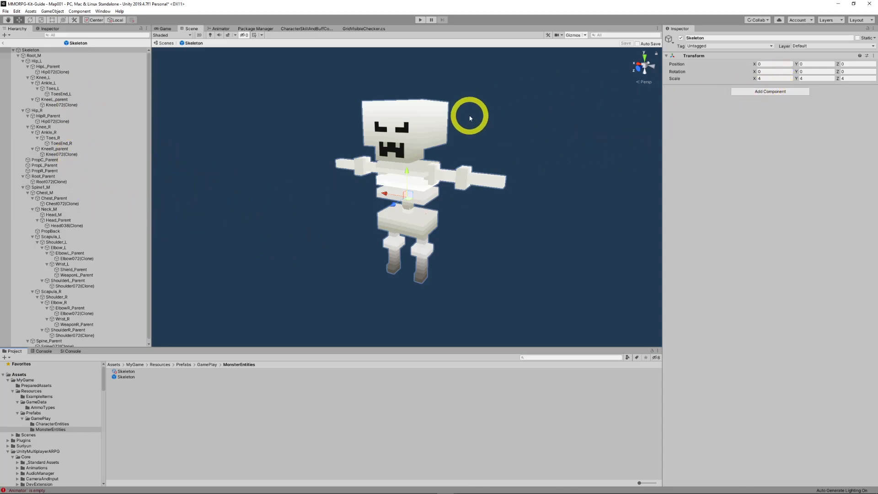
click(758, 93)
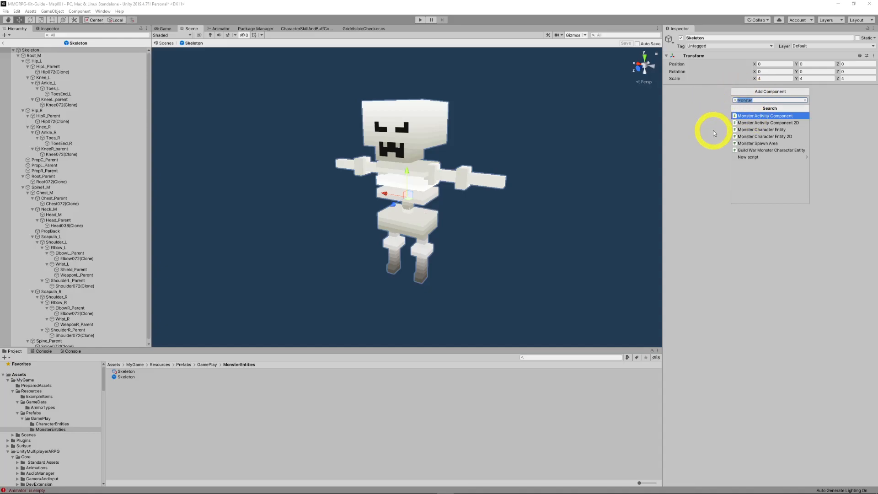
click(752, 117)
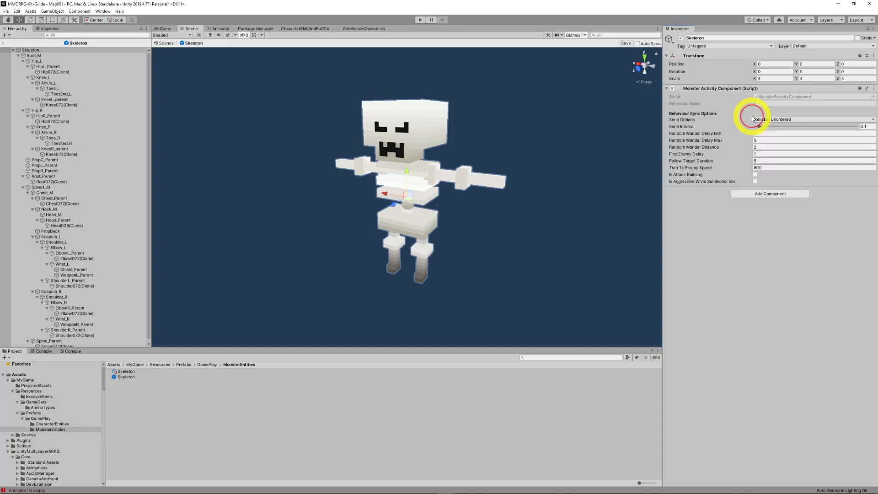
right_click(721, 88)
click(734, 102)
Add a Monster Character Entity component to the Skeleton root and collapse the Character Model Manager section
click(769, 92)
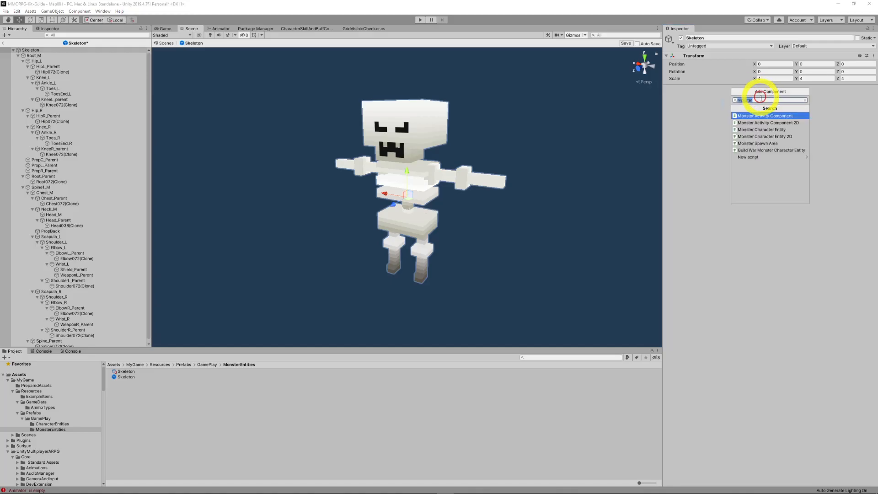
click(770, 130)
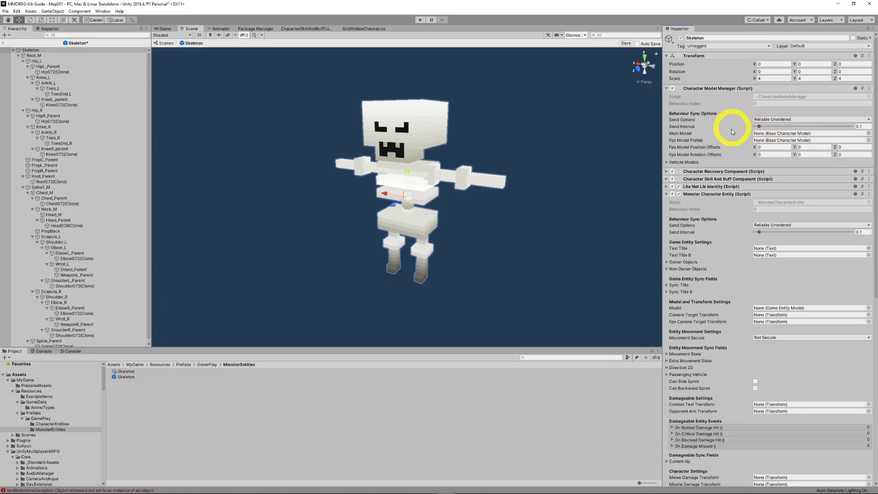
click(671, 89)
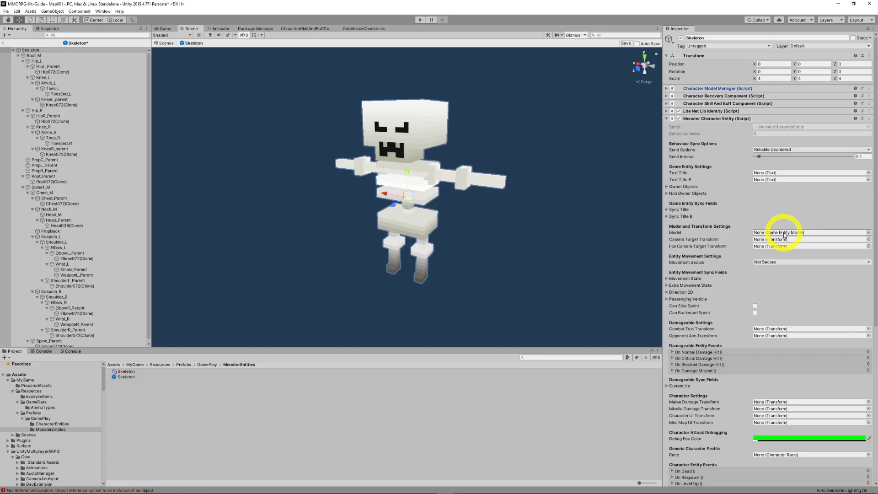
scroll(775, 238, down, 3)
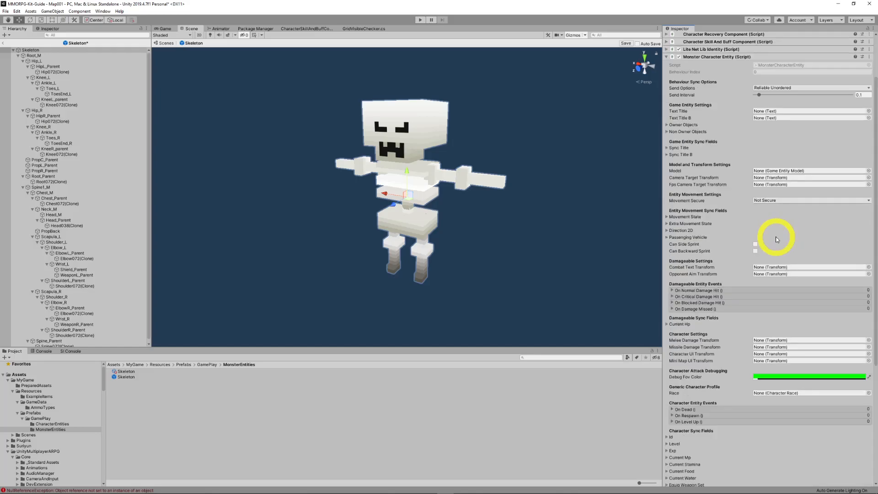
scroll(775, 237, down, 3)
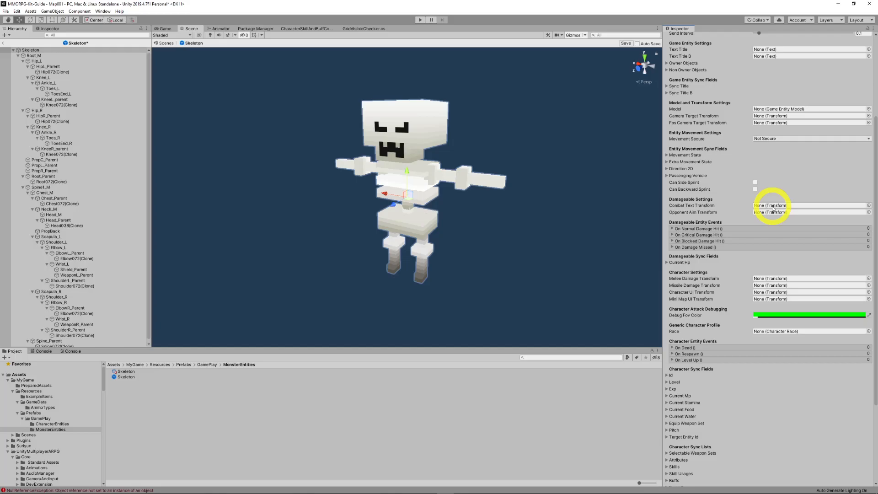
mouse_move(693, 207)
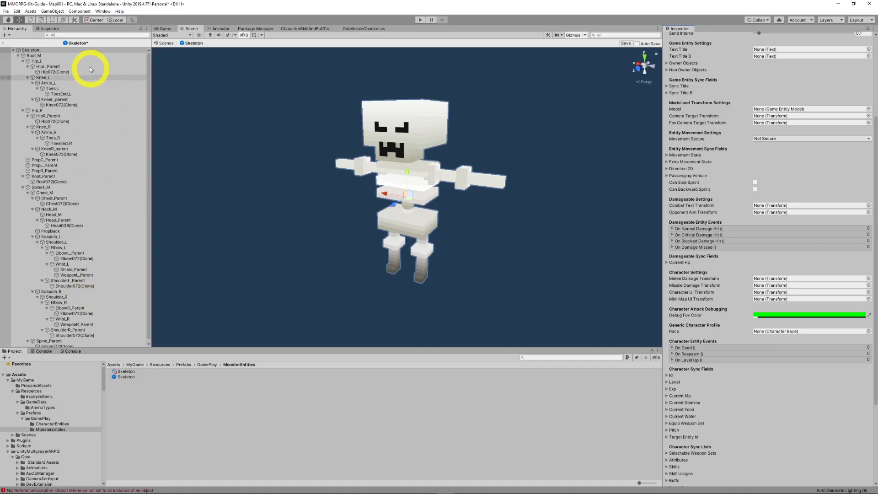
Create four empty child objects directly under the Skeleton root of the prefab
click(32, 51)
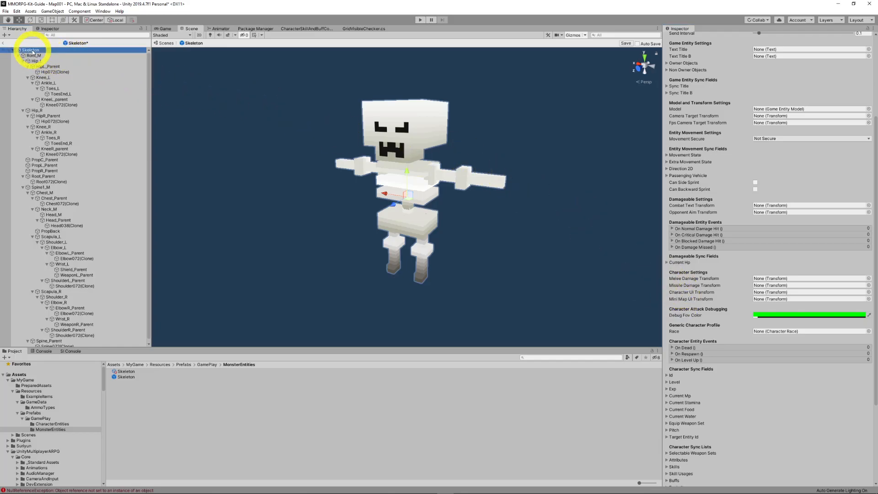
right_click(33, 51)
click(54, 116)
scroll(43, 56, up, 1)
click(35, 50)
right_click(35, 50)
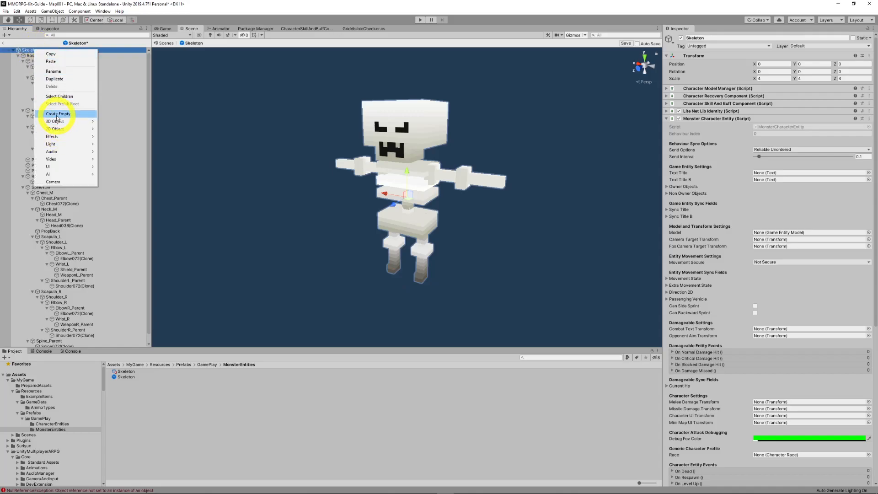
click(57, 119)
scroll(39, 46, up, 1)
click(36, 50)
right_click(37, 50)
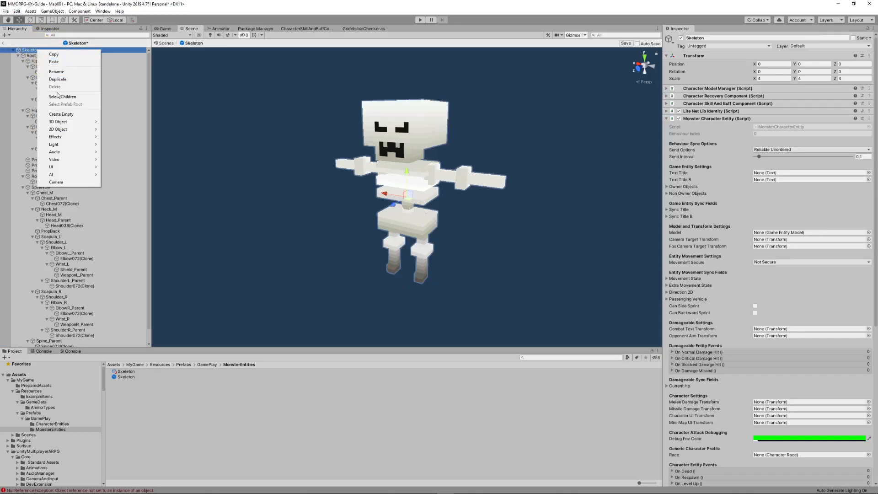
click(60, 117)
scroll(36, 49, up, 1)
click(36, 49)
right_click(35, 50)
click(62, 115)
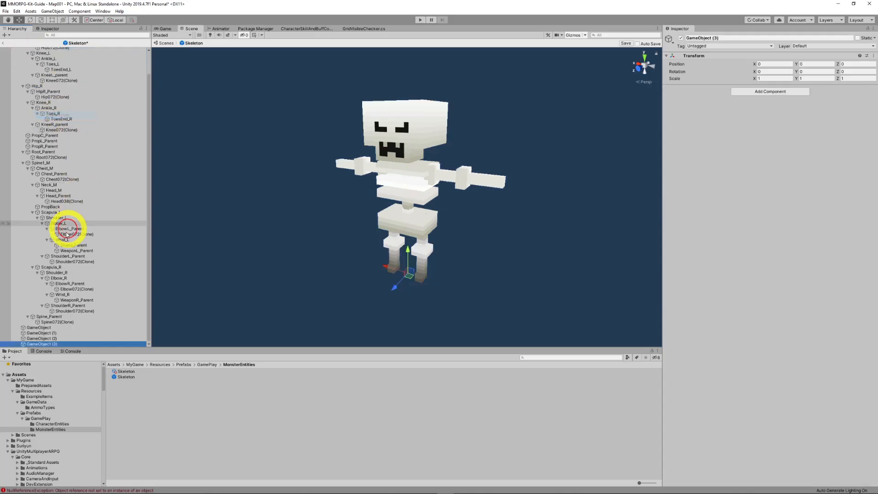
Rename the first two new empty child objects as TextTransform and DamageTransform
click(45, 327)
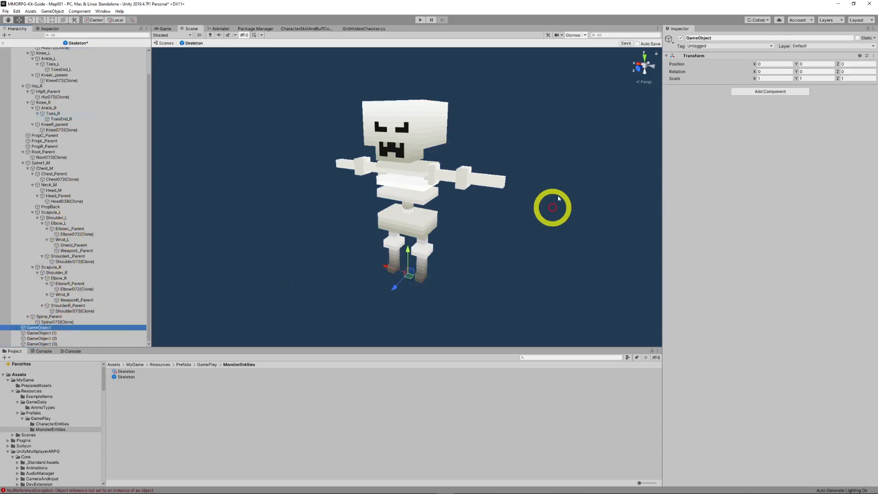
click(43, 329)
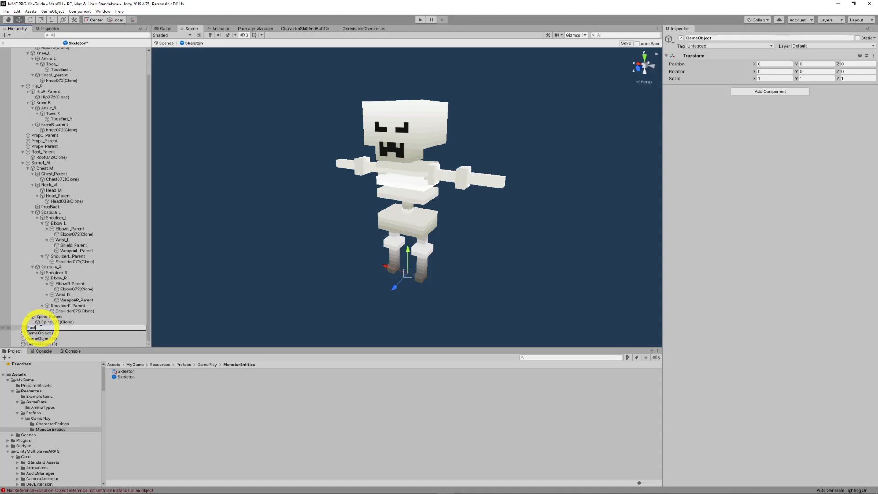
text(TextTransform)
key(Return)
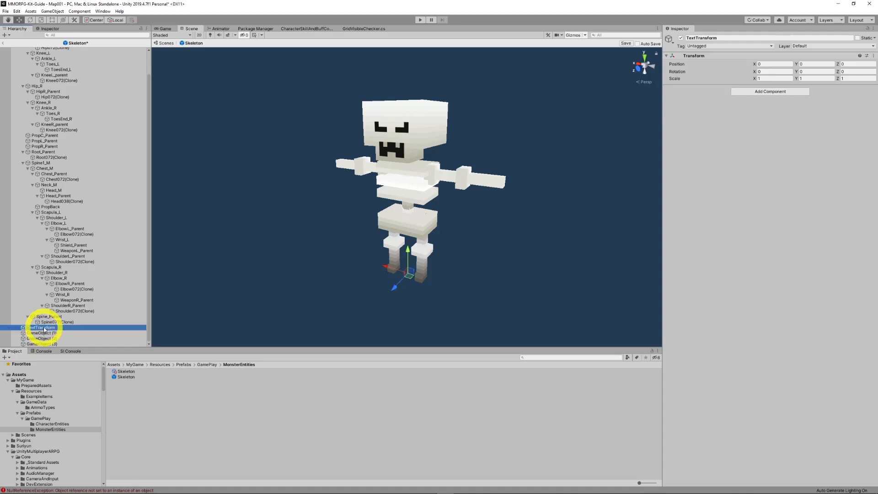
click(46, 334)
click(46, 333)
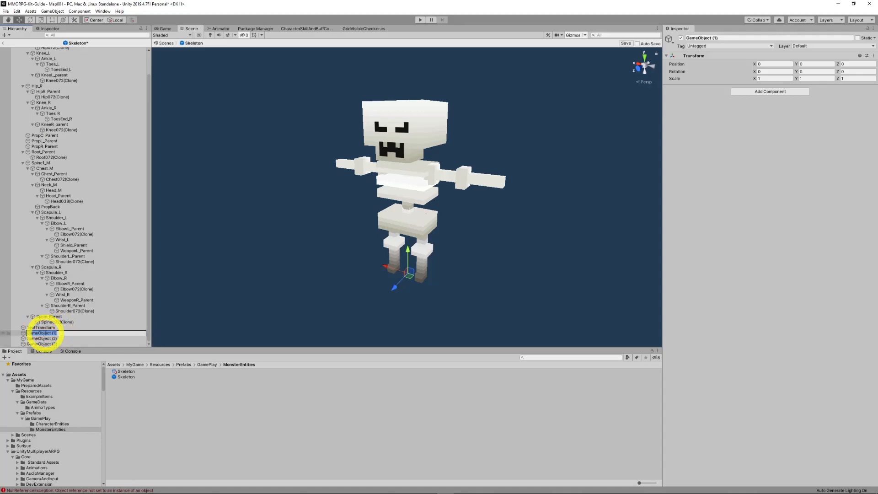
text(DamageTransform)
key(Return)
Rename the remaining two empty child objects as CharacterUITransform and MiniMapUITransform
click(38, 339)
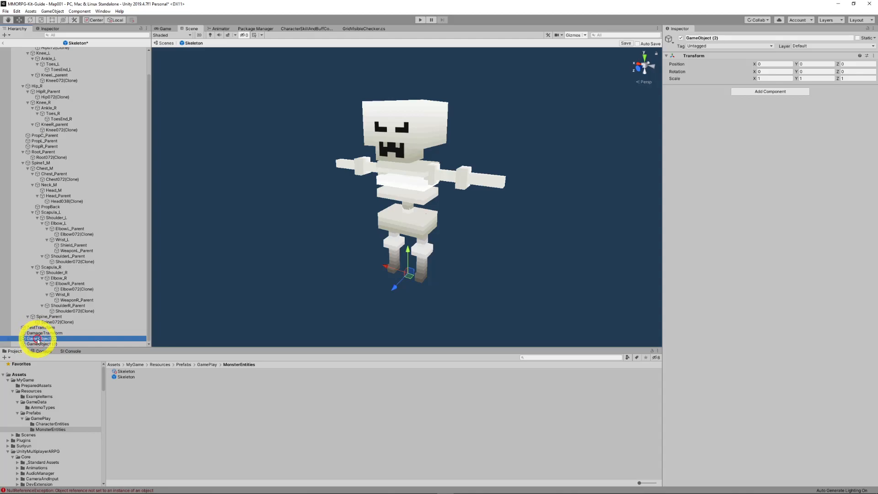
click(39, 339)
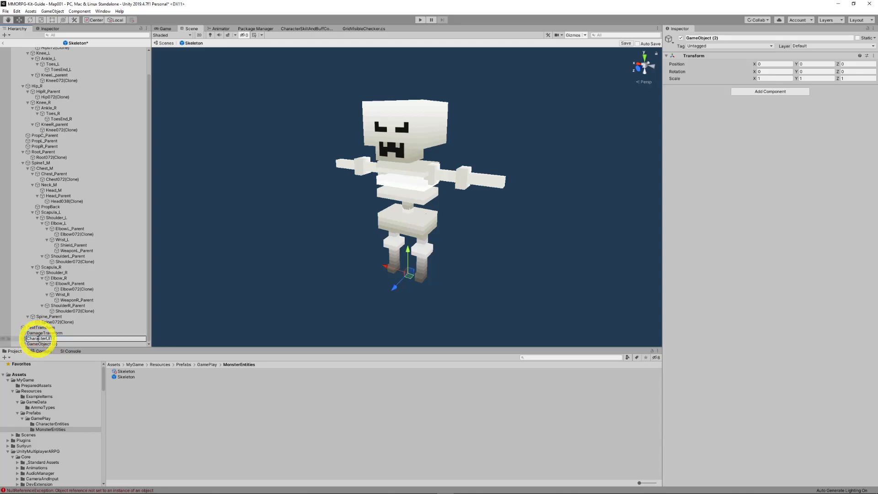
text(CharacterUITransform)
key(Return)
click(38, 344)
click(39, 344)
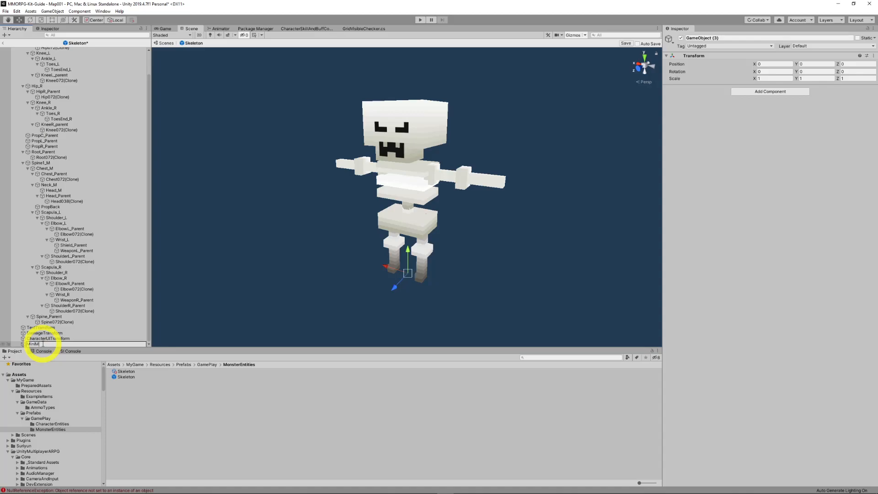
text(MiniMapUITransform)
key(Return)
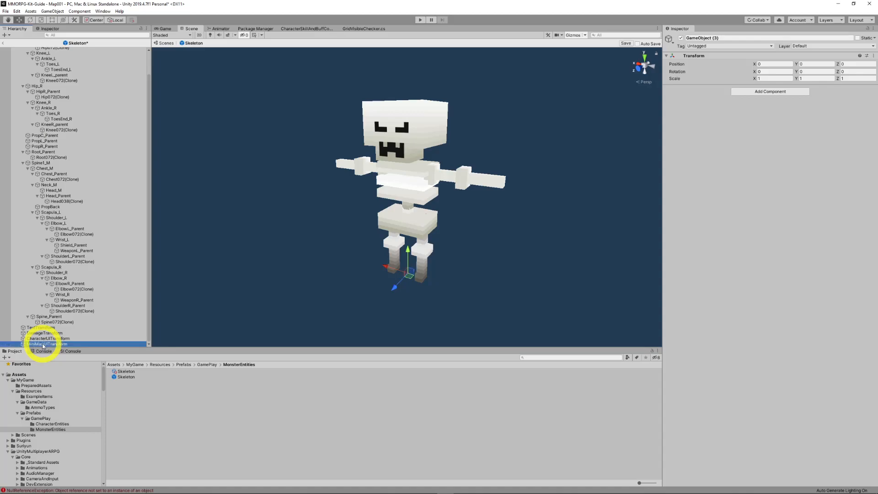
Raise TextTransform above the skeleton's head to about Y 0.45 and move DamageTransform into the torso at about X -0.02, Y 0.22, Z 0.04
click(40, 327)
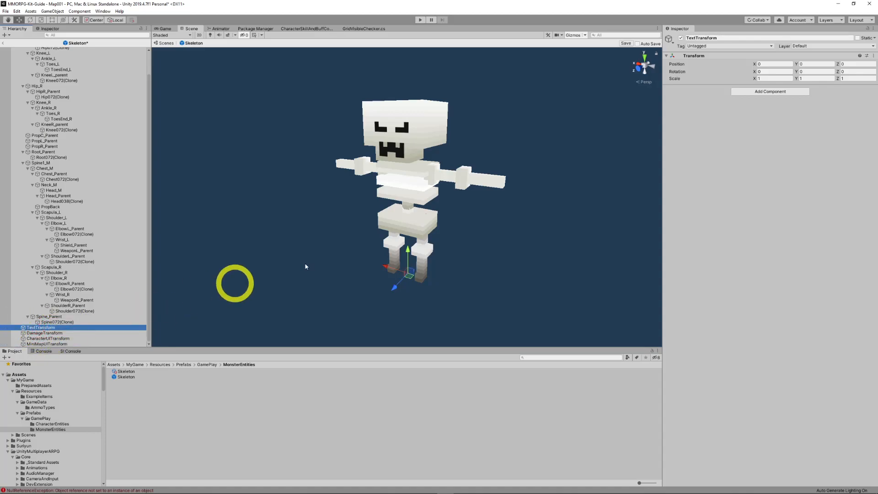
drag(407, 254, 408, 120)
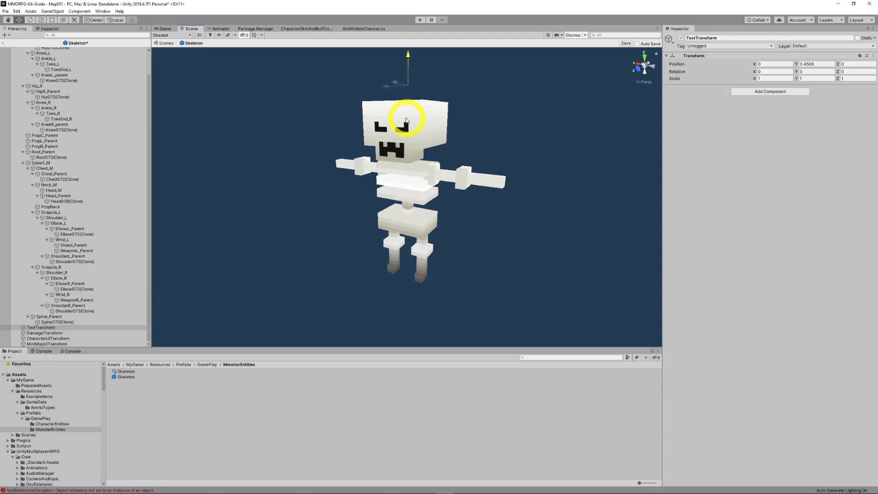
click(46, 333)
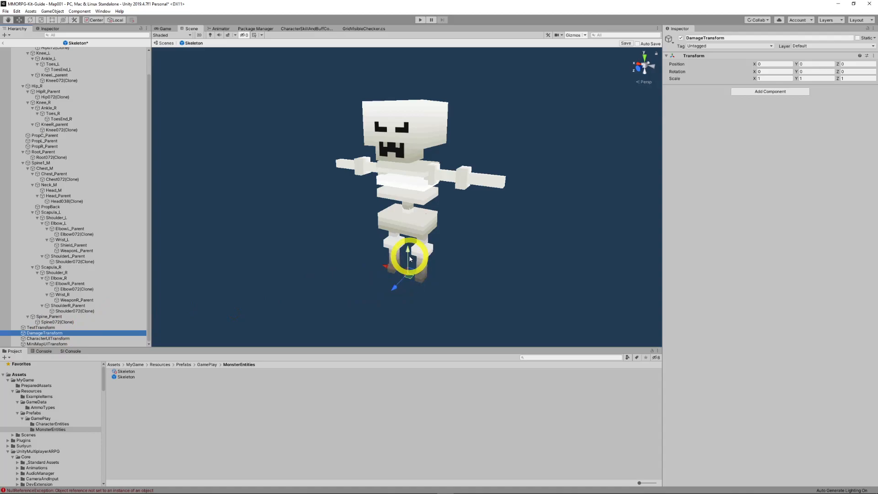
drag(409, 257, 388, 194)
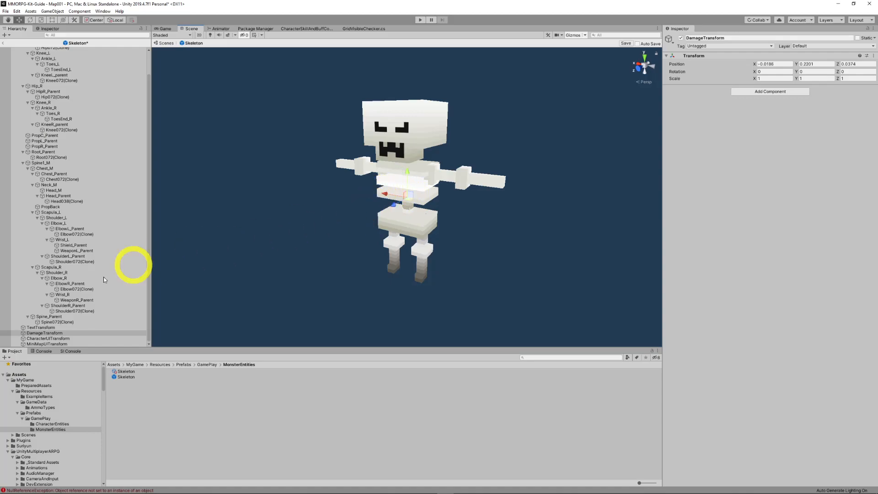
click(46, 338)
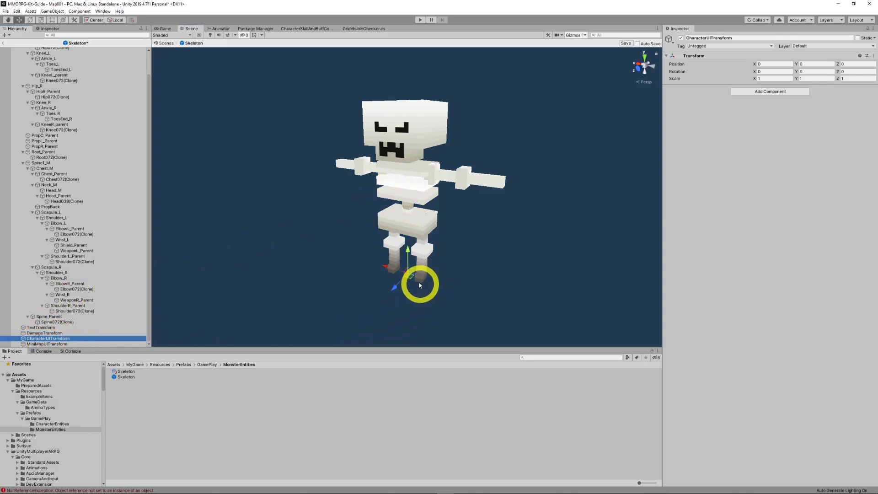
drag(409, 254, 405, 270)
click(46, 345)
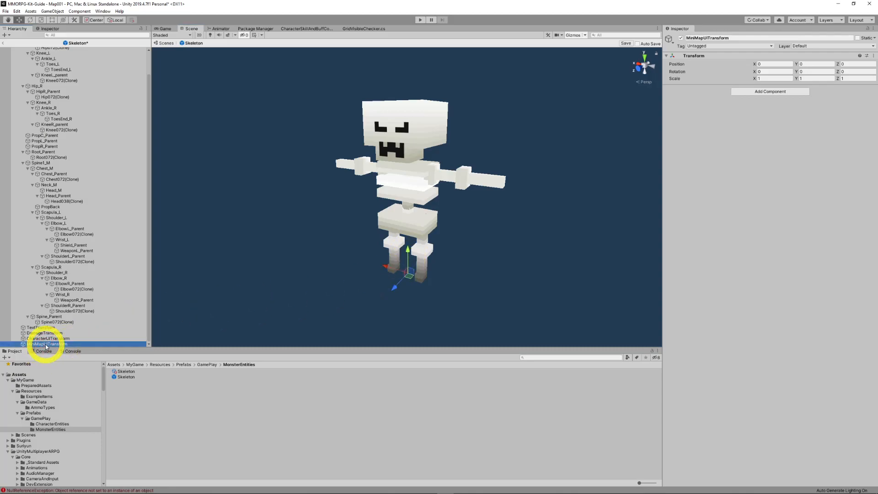
Assign TextTransform as the Combat Text Transform in the Skeleton root's Monster Character Entity component
scroll(43, 112, up, 2)
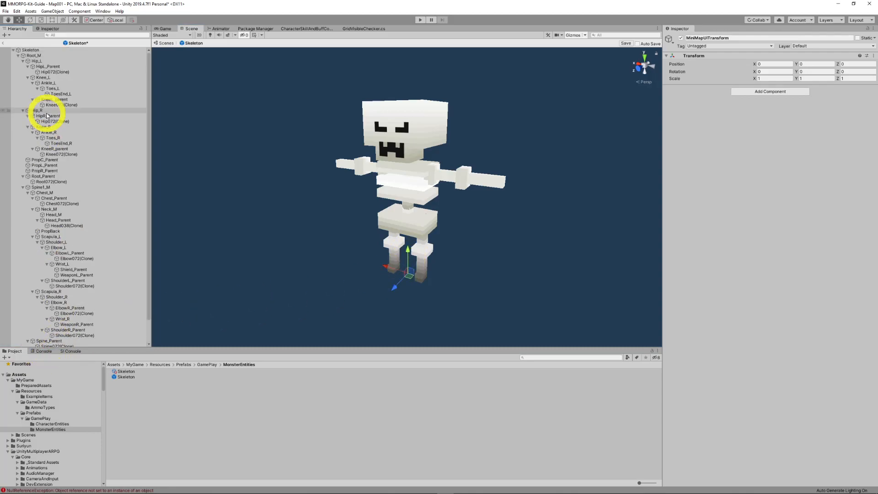
click(28, 50)
scroll(789, 280, down, 6)
scroll(788, 281, up, 2)
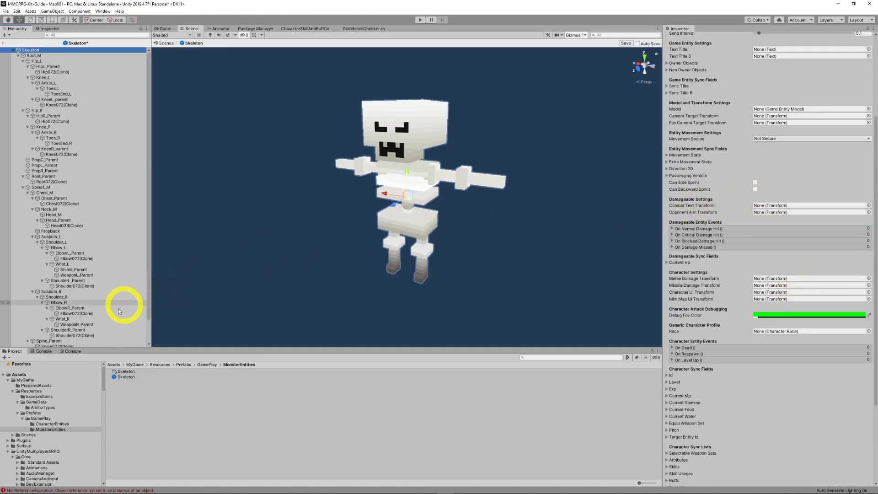
scroll(81, 316, down, 2)
drag(44, 328, 781, 207)
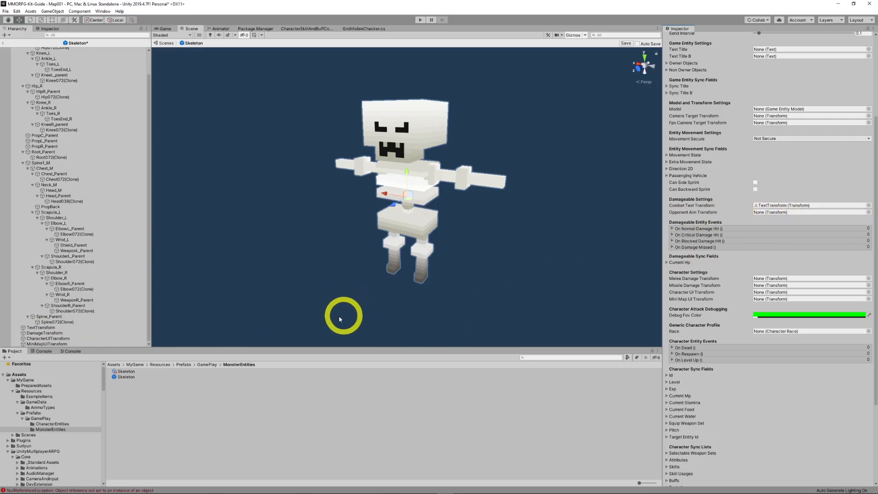
Assign DamageTransform as both Melee and Missile Damage Transform, CharacterUITransform as Character UI Transform, and MiniMapUITransform as Mini Map UI Transform
drag(43, 339, 758, 278)
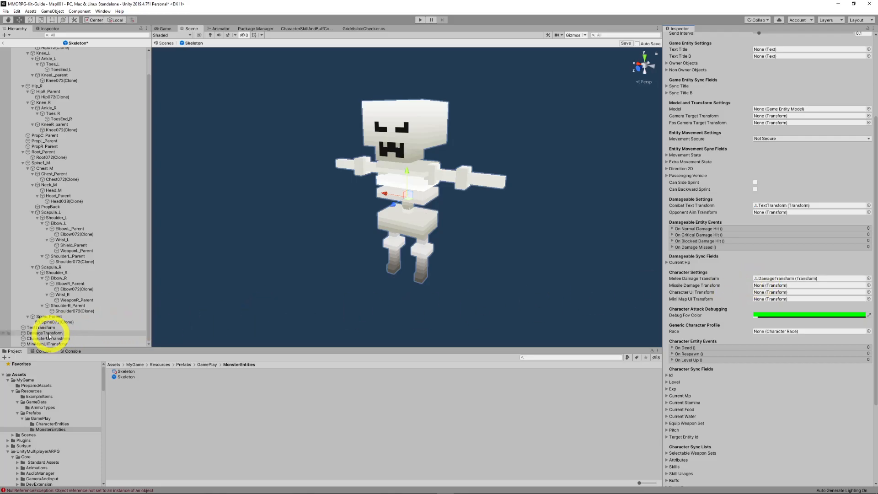
drag(44, 333, 765, 286)
drag(40, 338, 755, 292)
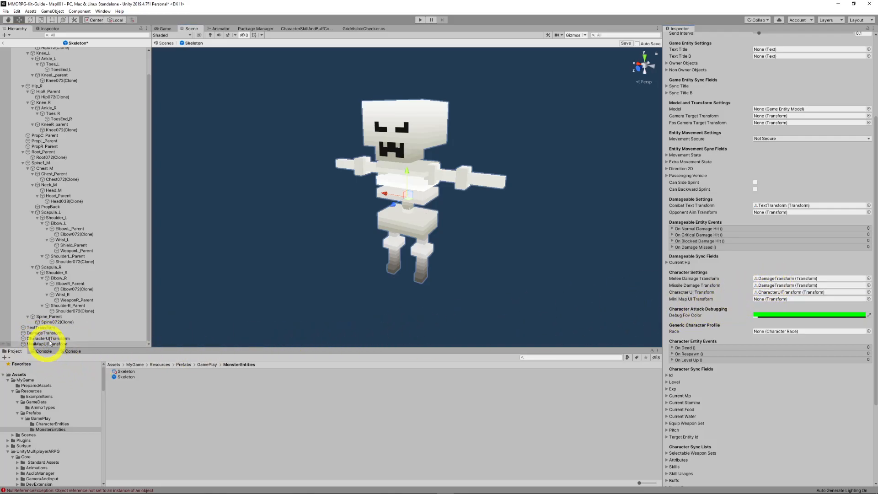
drag(44, 346, 761, 298)
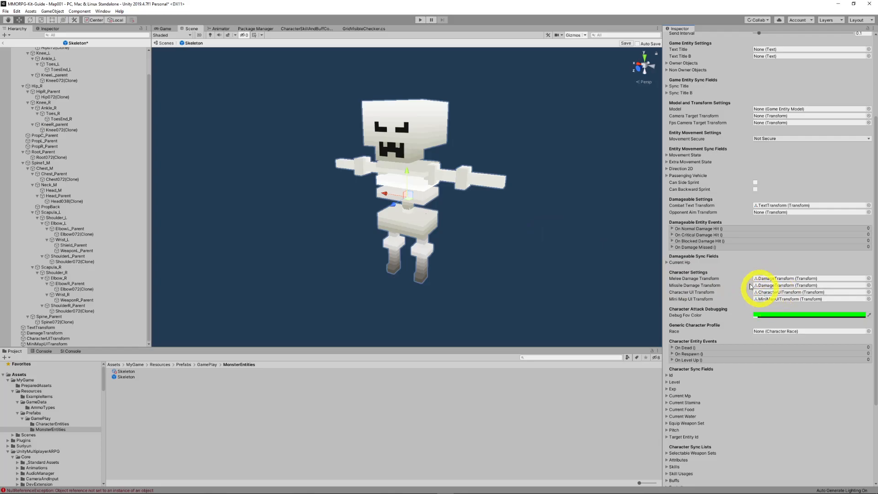
Assign the Skeleton monster character data asset as the Character Database of the Monster Character Entity
scroll(749, 297, down, 3)
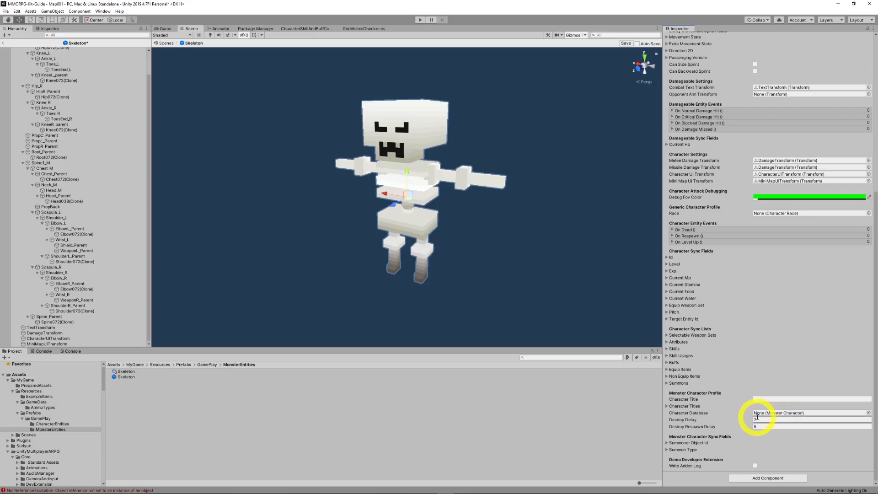
drag(119, 372, 774, 413)
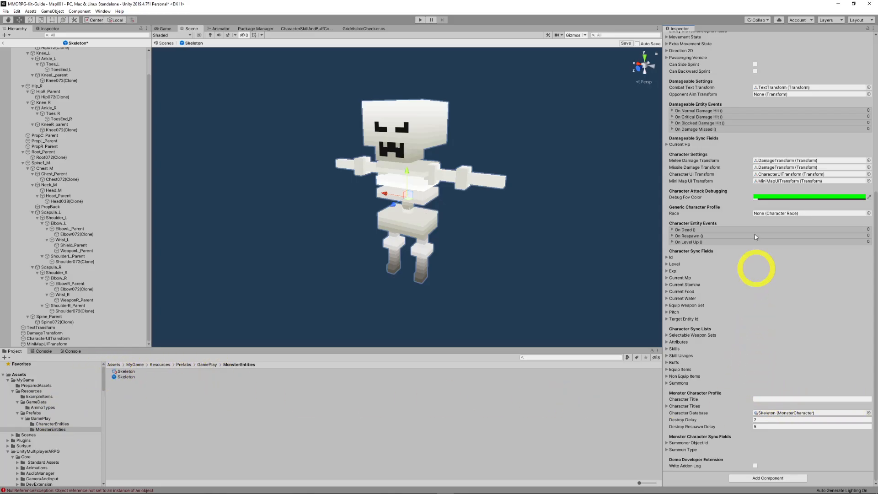
scroll(740, 224, up, 10)
scroll(783, 281, down, 10)
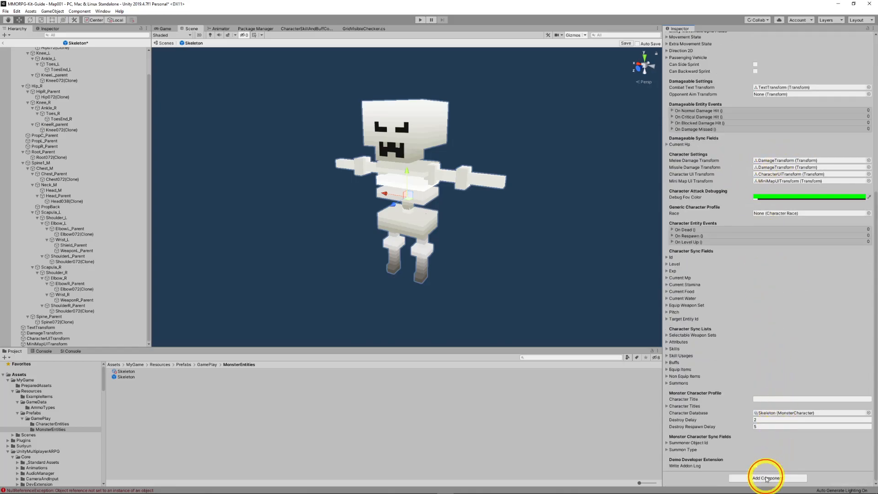
Add an Animator Character Model component to the Skeleton root, then collapse it and the Monster Character Entity section
click(767, 477)
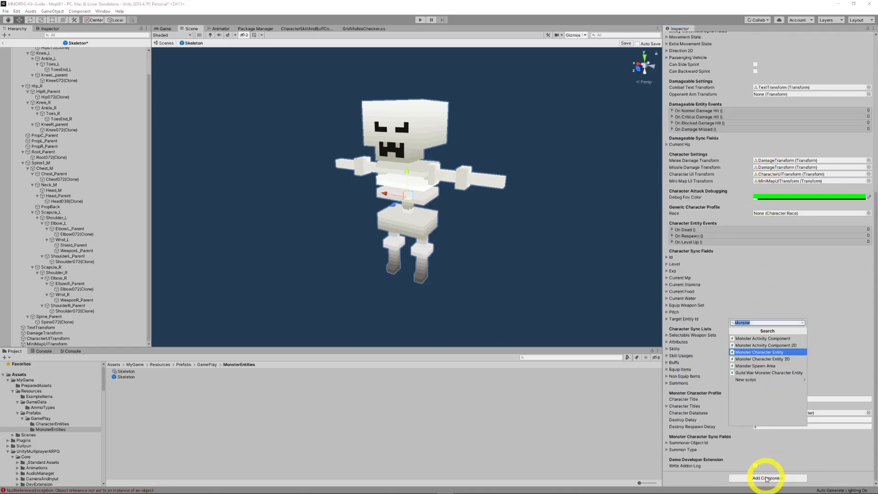
text(Animat)
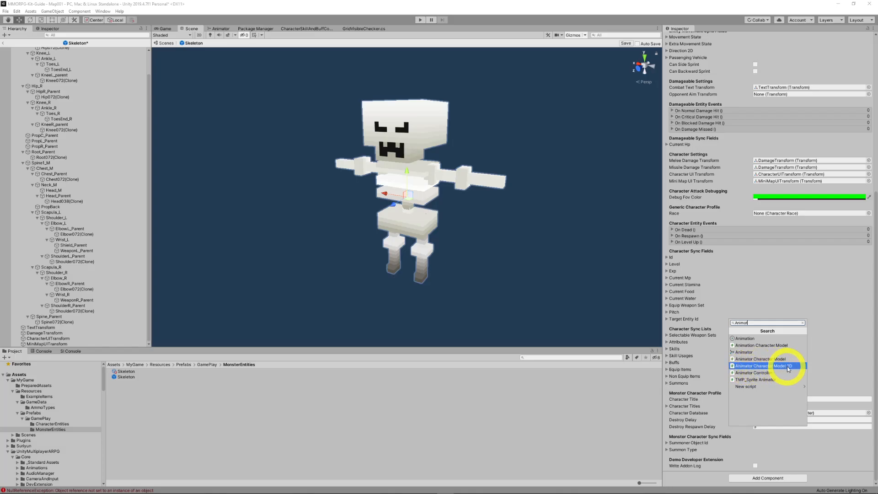
click(754, 359)
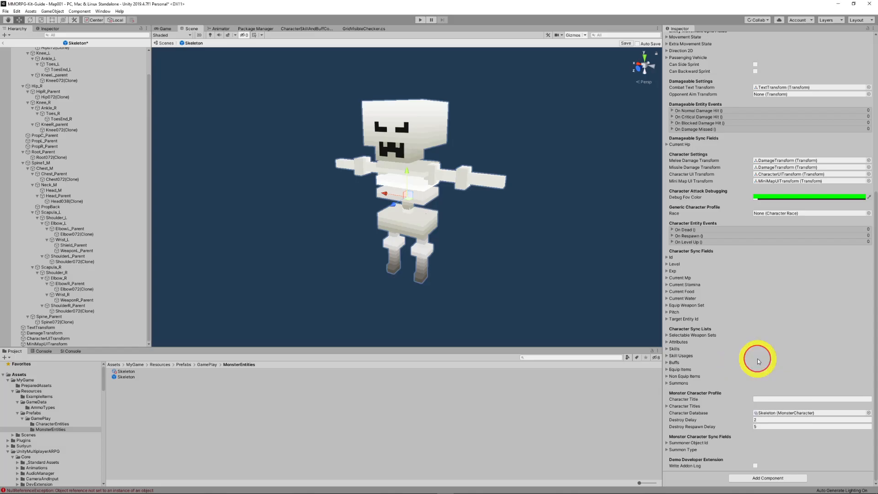
scroll(749, 402, down, 5)
scroll(748, 403, down, 5)
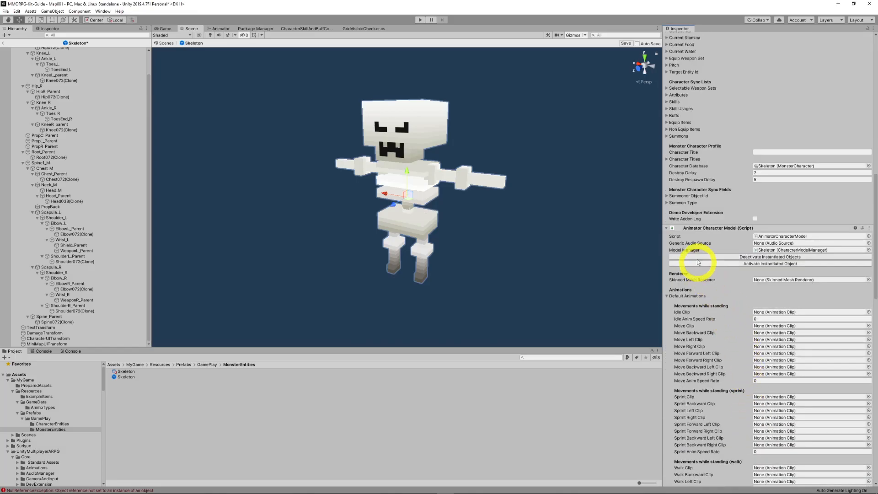
click(665, 228)
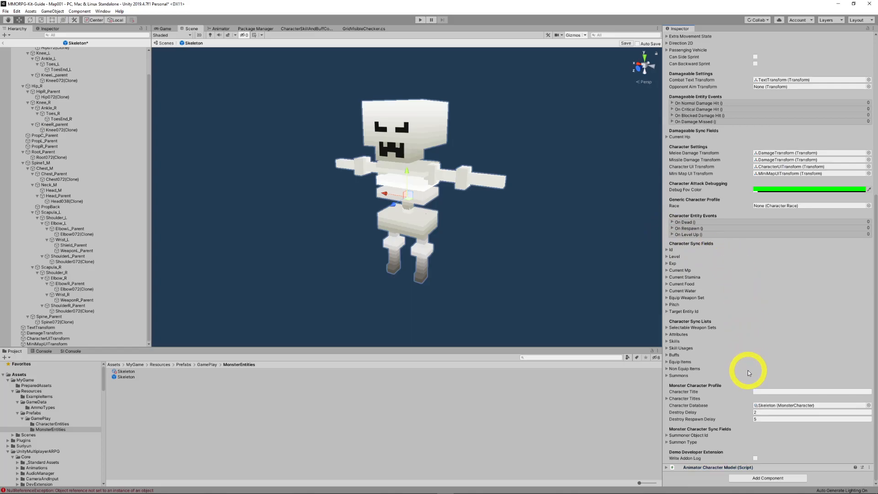
scroll(731, 201, up, 7)
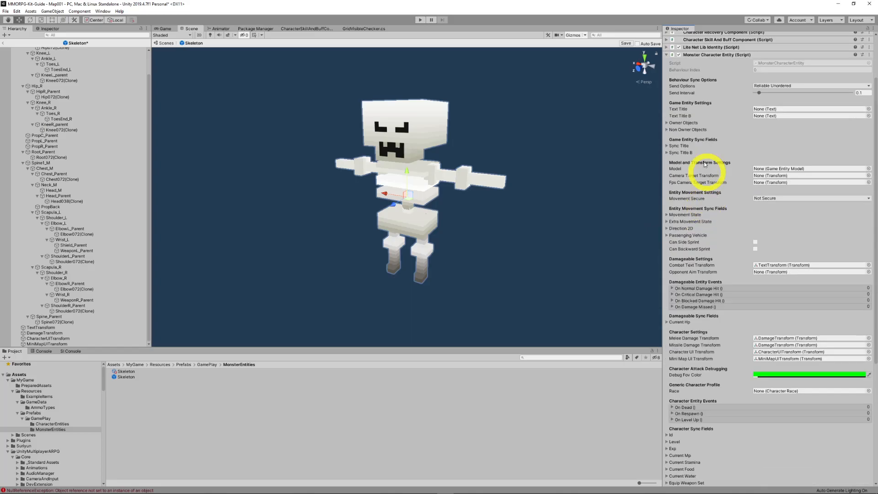
click(666, 56)
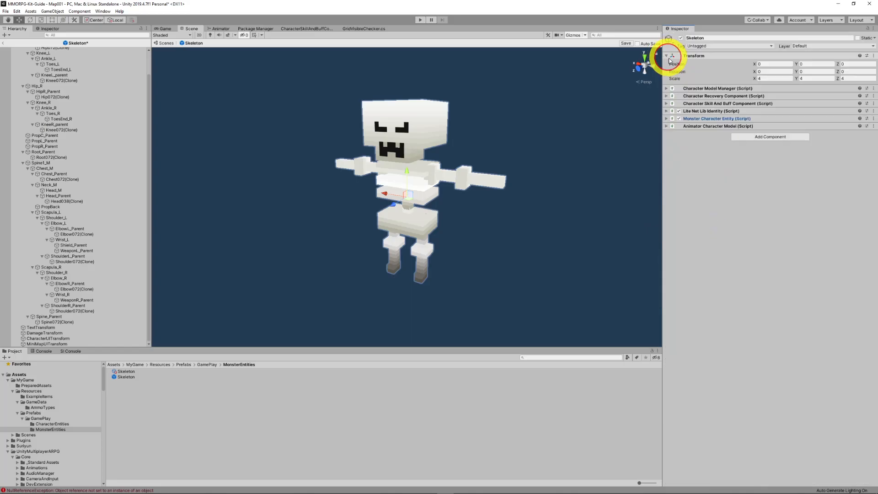
Add a Nav Mesh Entity Movement component to the Skeleton root and collapse its section
click(757, 138)
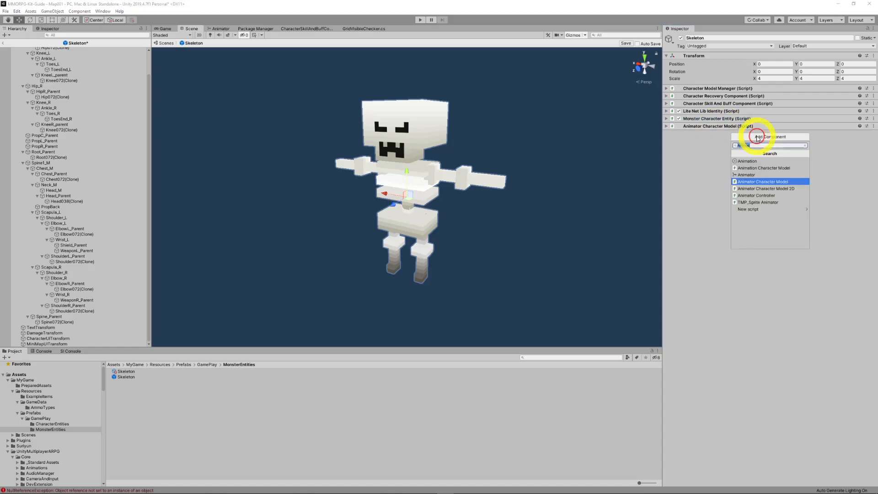
text(Movement)
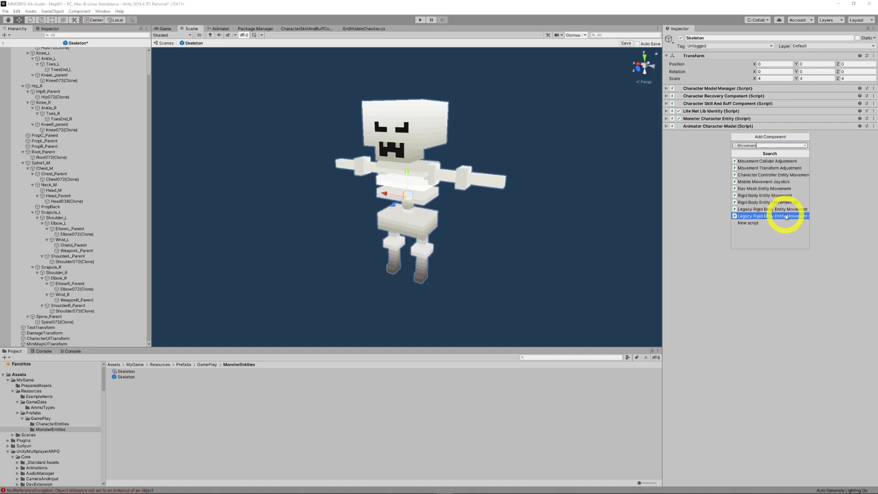
click(748, 192)
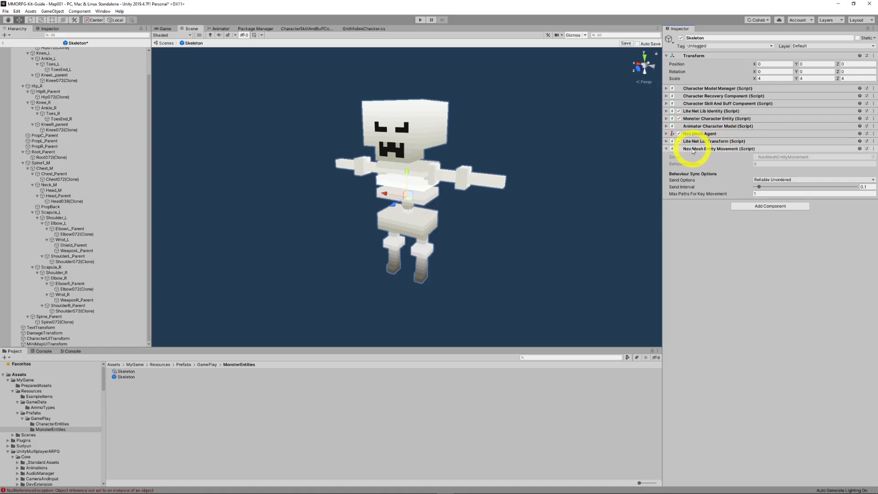
click(668, 149)
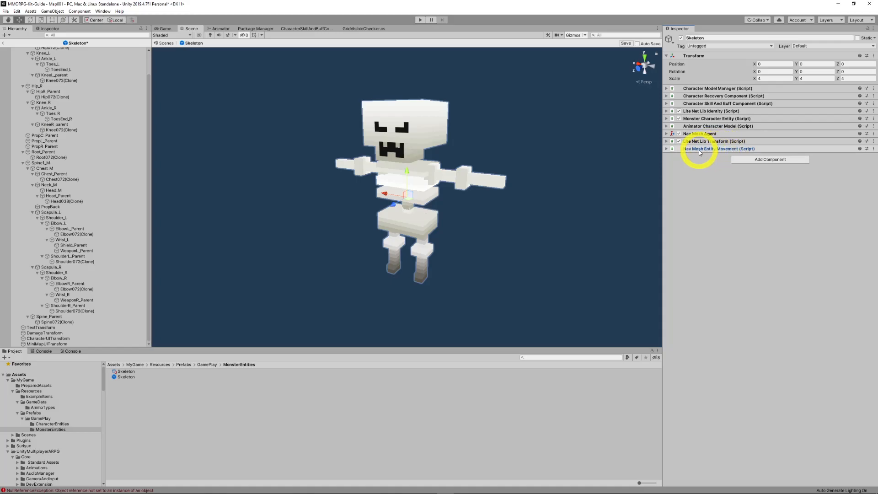
Add an Animator component to the Skeleton root and collapse its section
click(745, 159)
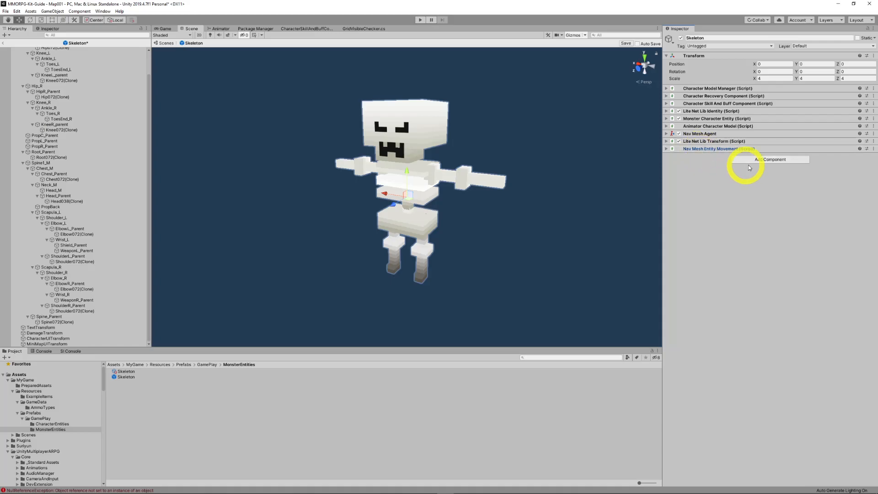
text(ANim ato)
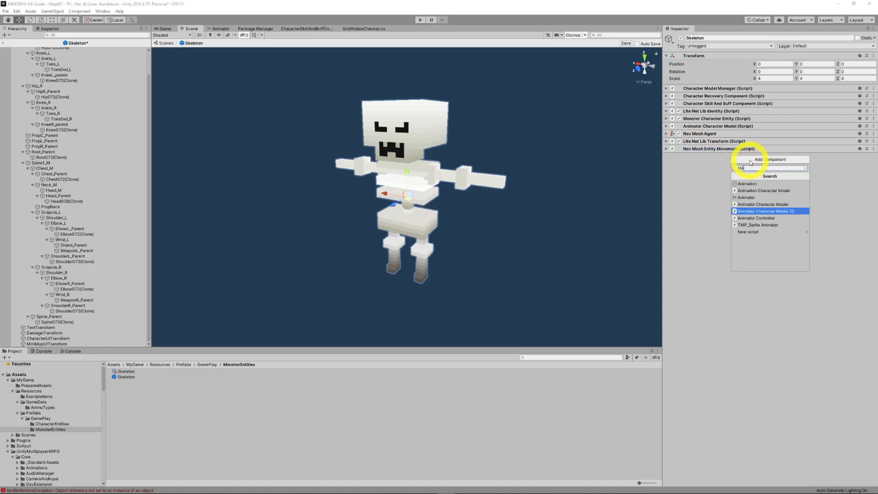
click(742, 184)
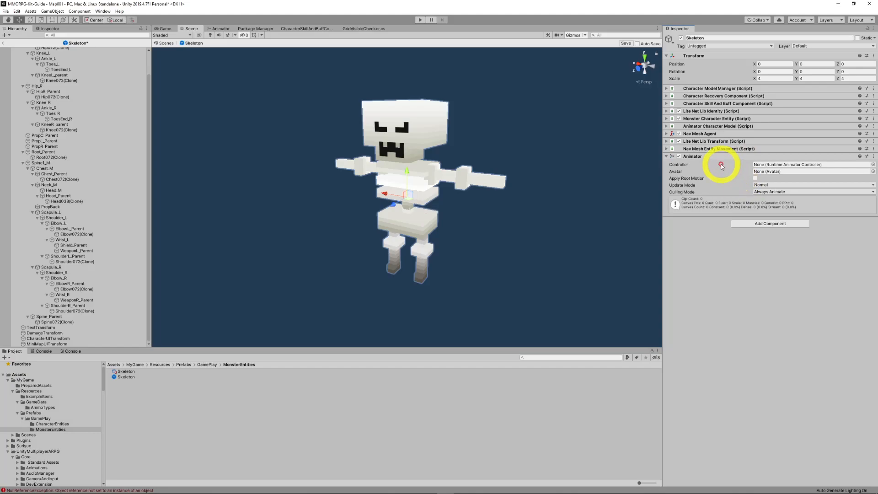
click(672, 155)
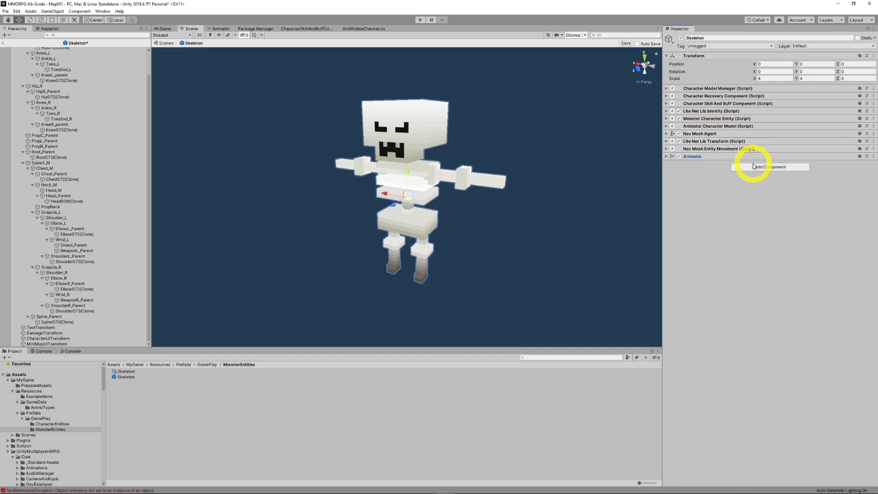
Add a Grid Visible Checker component to the Skeleton root, set its Range to 80 and collapse its section
click(754, 167)
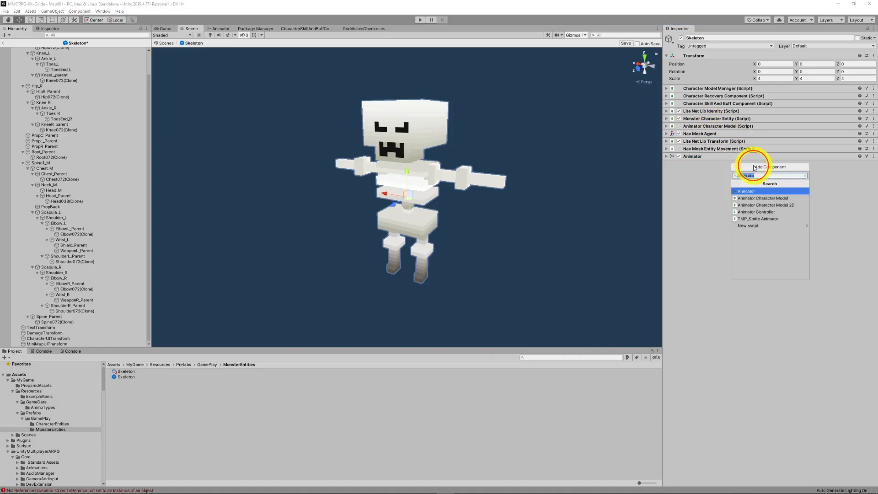
text(grid v)
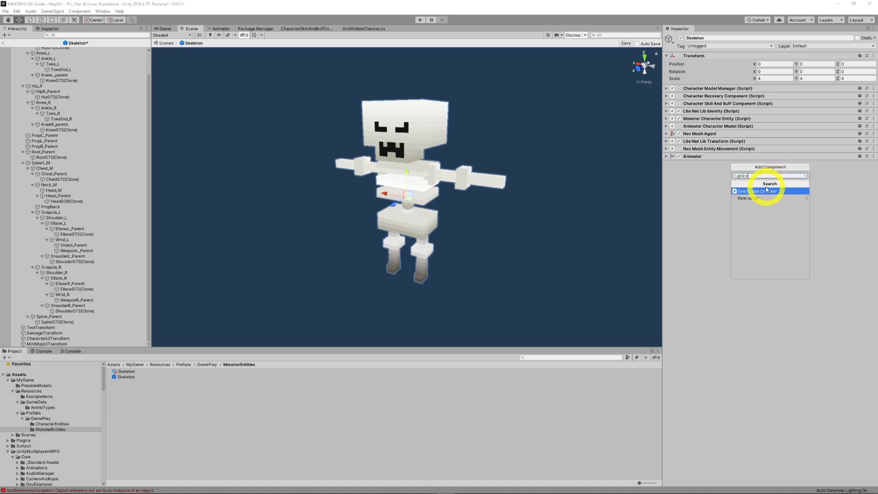
click(766, 190)
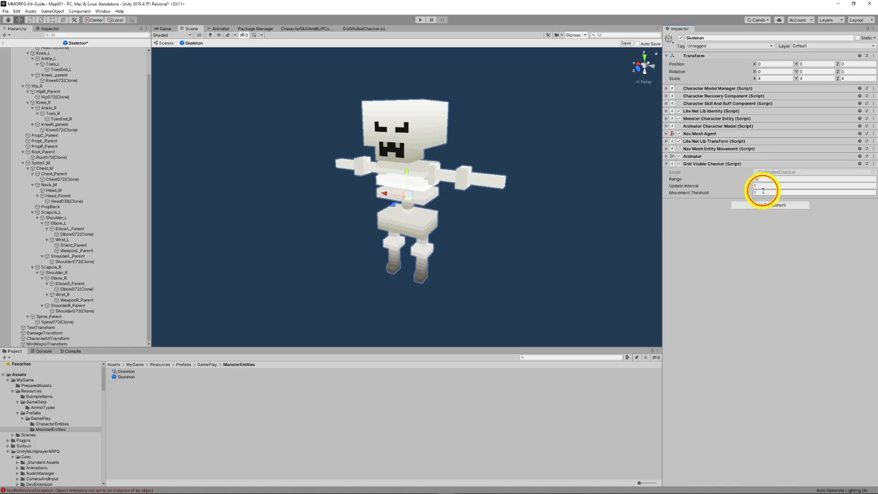
click(725, 179)
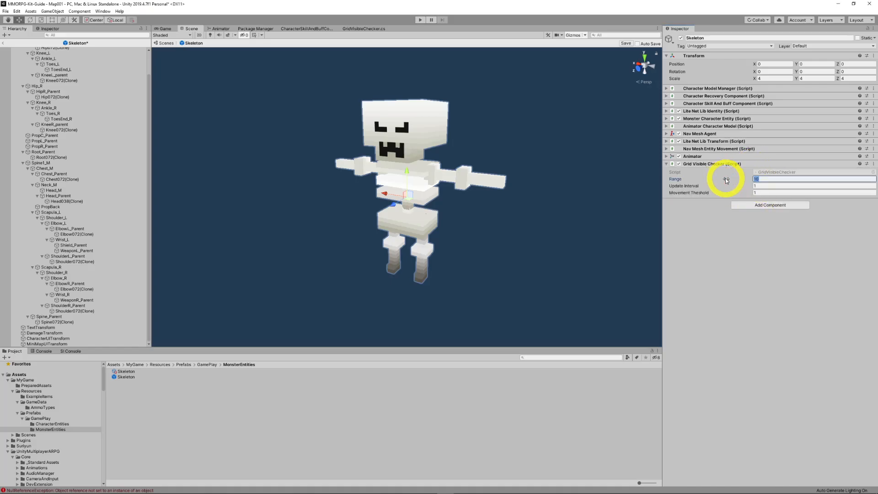
text(80)
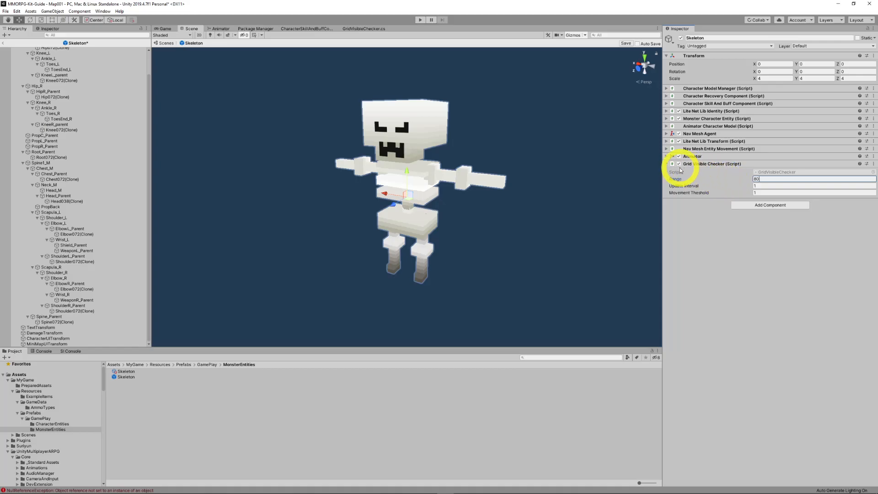
click(666, 163)
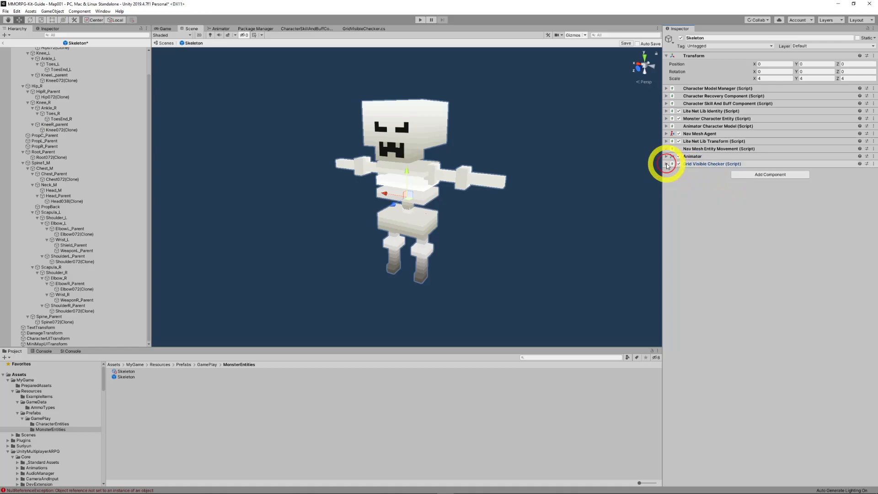
Add a Monster Activity Component to the Skeleton root and collapse its section
click(763, 176)
text(monster)
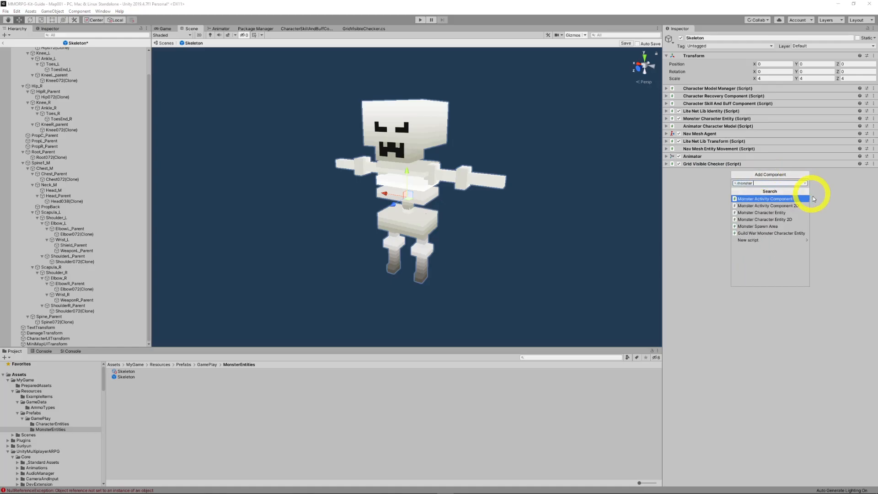
click(765, 199)
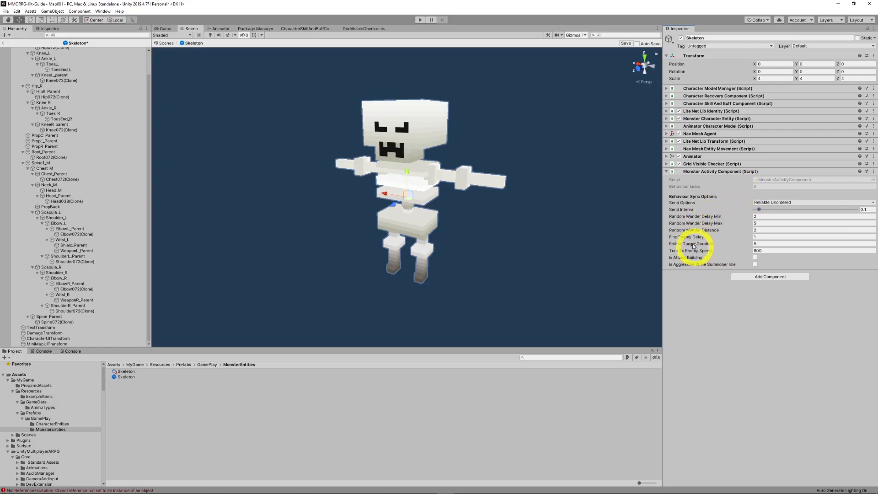
click(664, 172)
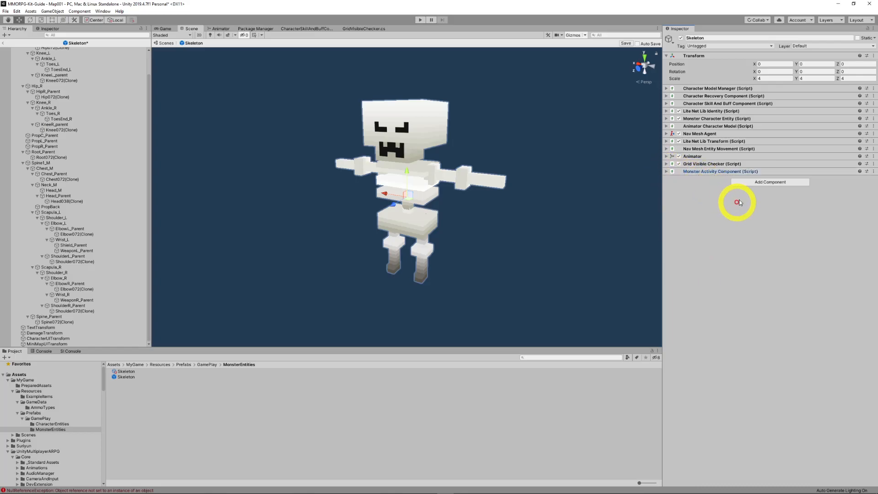
Add a Capsule Collider component to the Skeleton root and expand its settings
click(747, 184)
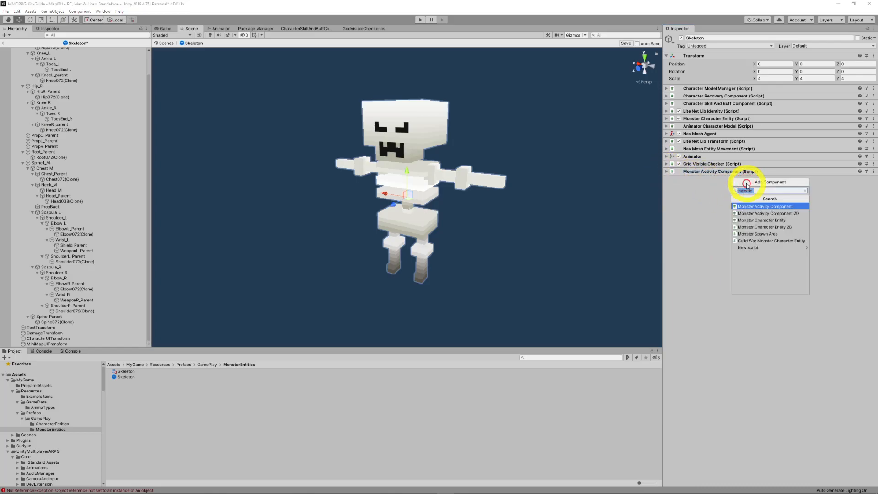
text(cap)
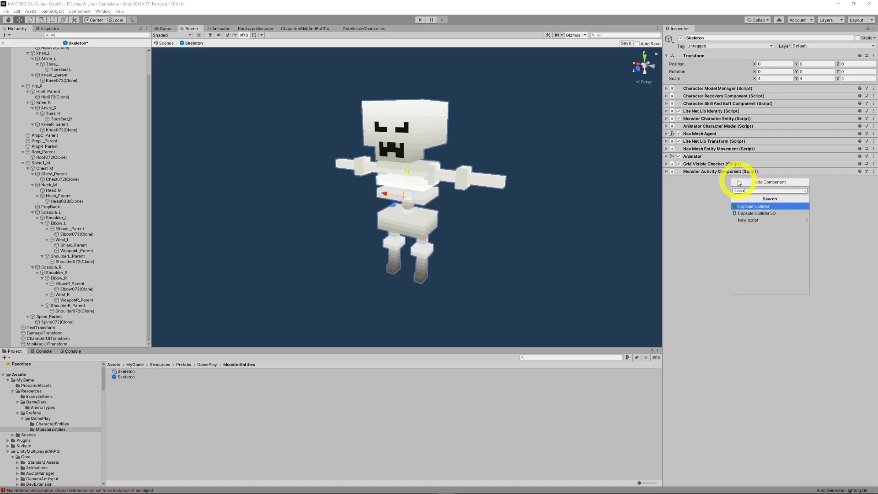
click(750, 207)
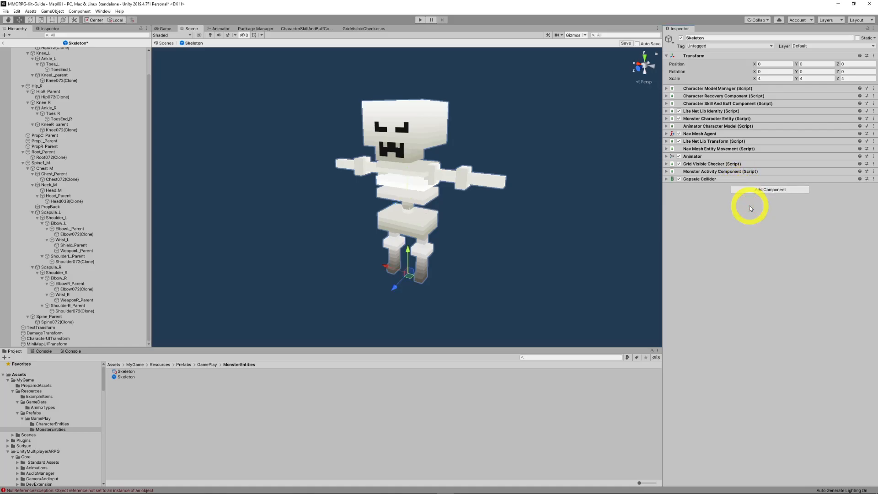
scroll(89, 122, up, 3)
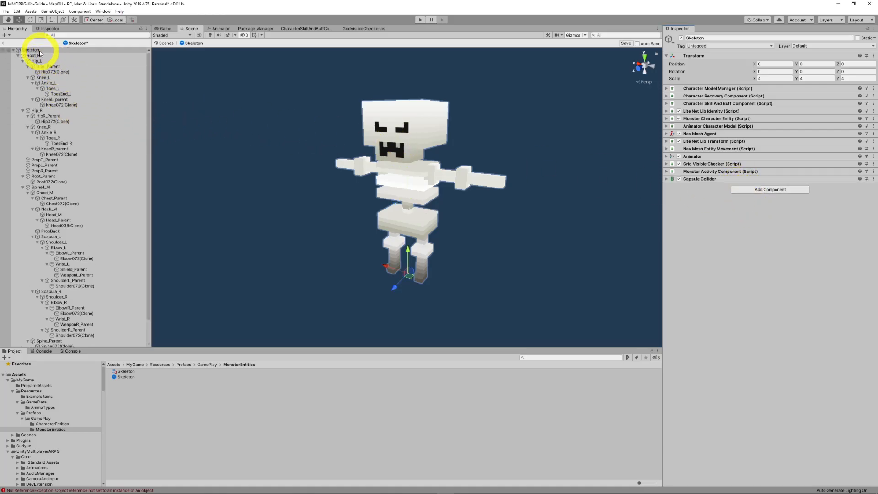
click(676, 179)
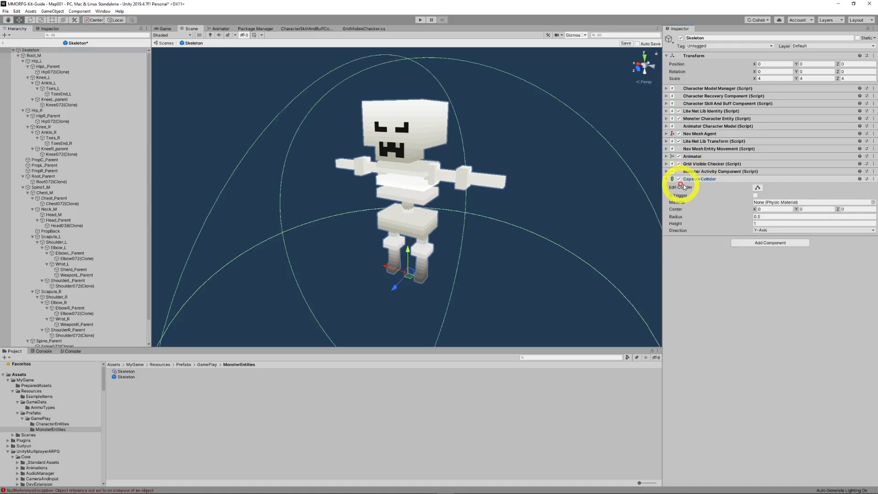
Set the Capsule Collider's radius to 0.13 and its height to 0.5
click(760, 223)
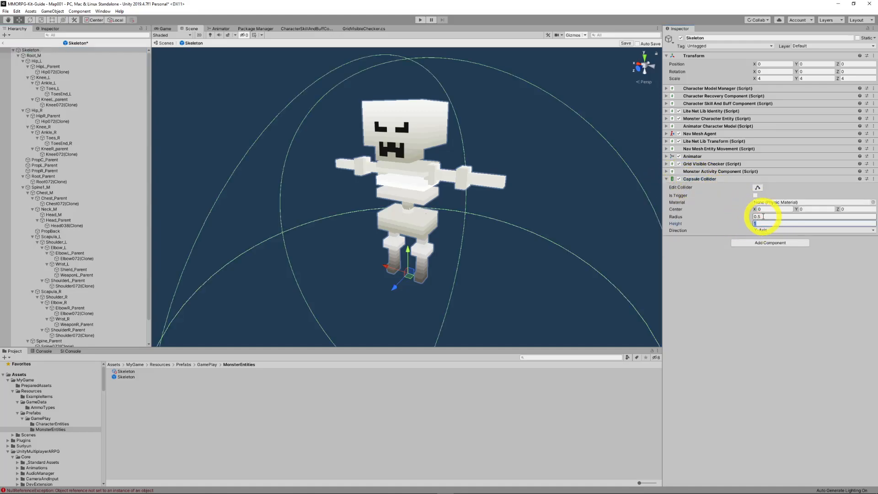
click(759, 217)
text(0.1)
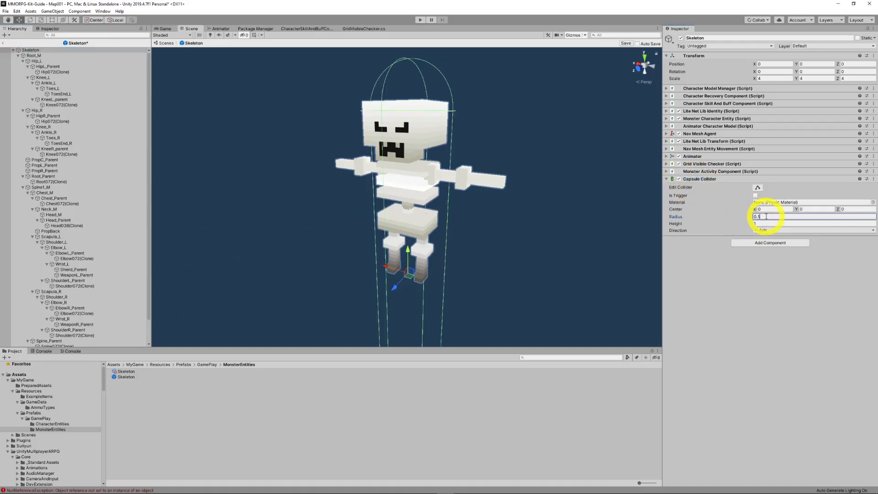
text(3)
click(744, 227)
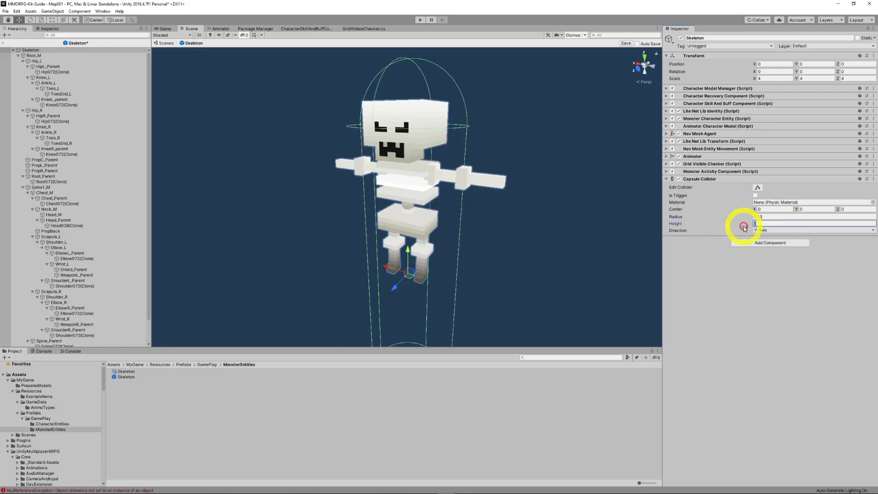
text(0.5)
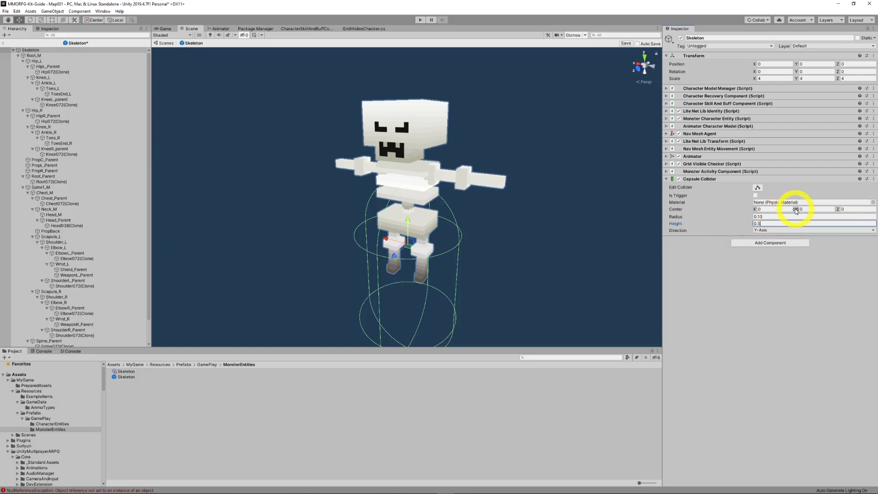
Raise the Capsule Collider around the skeleton by setting its Center Y to 0.2
drag(795, 210, 799, 210)
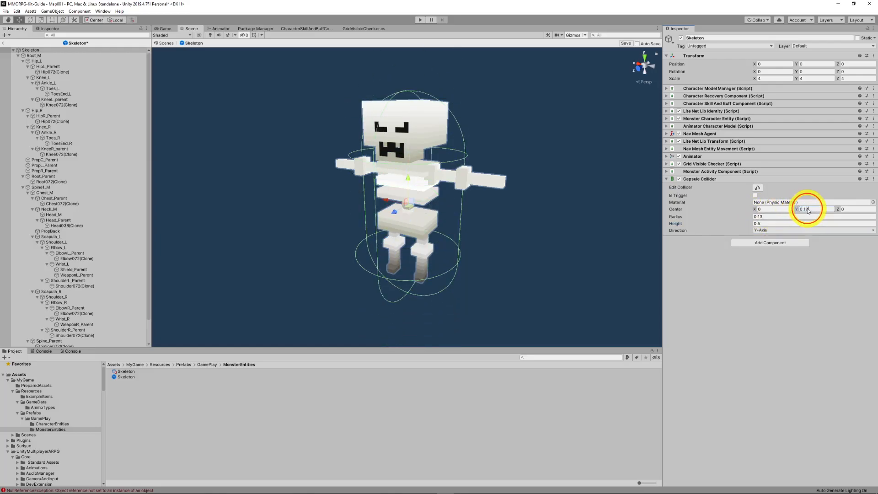
click(818, 209)
key(BackSpace)
key(BackSpace)
text(2)
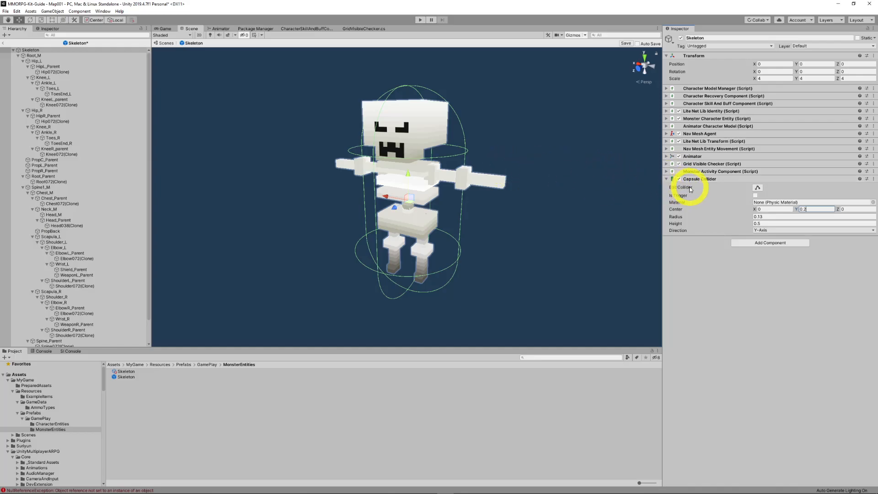
Assign the Skeleton root's Animator Character Model as the Model of the Monster Character Entity, then collapse that section
click(665, 119)
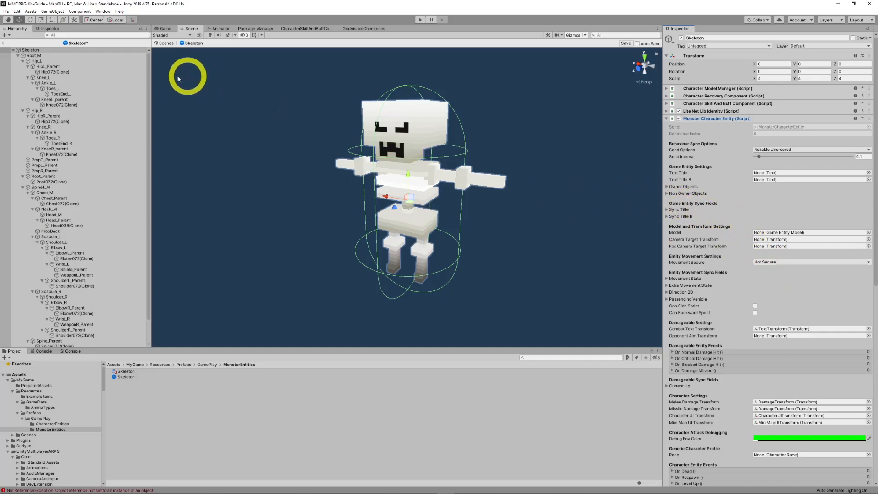
drag(31, 50, 770, 236)
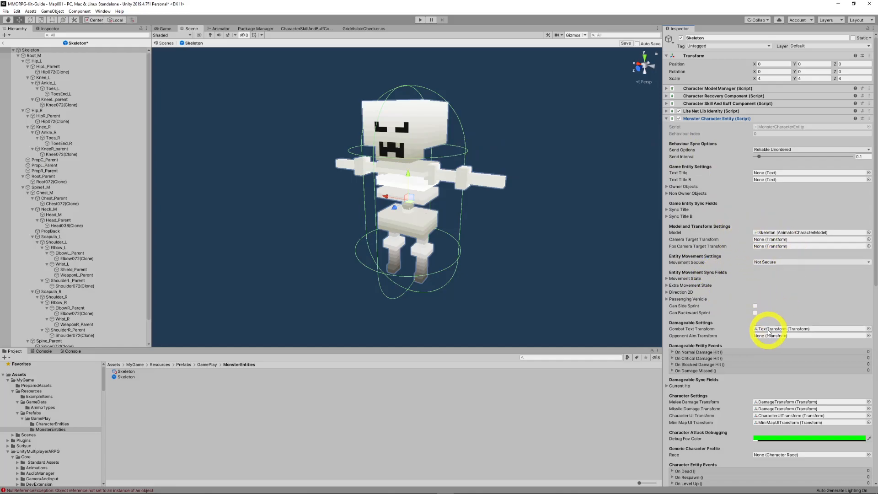
click(664, 118)
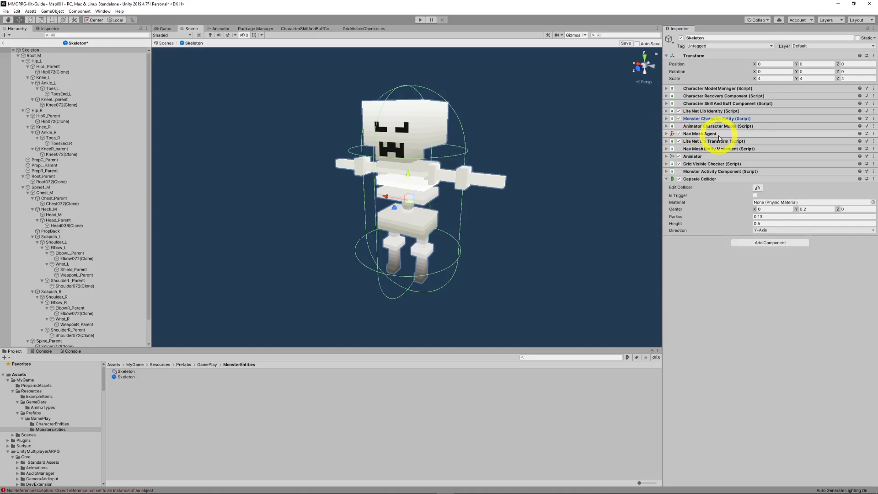
Review the settings of the Skeleton's Animator Character Model, Nav Mesh Entity Movement and Animator components
click(666, 127)
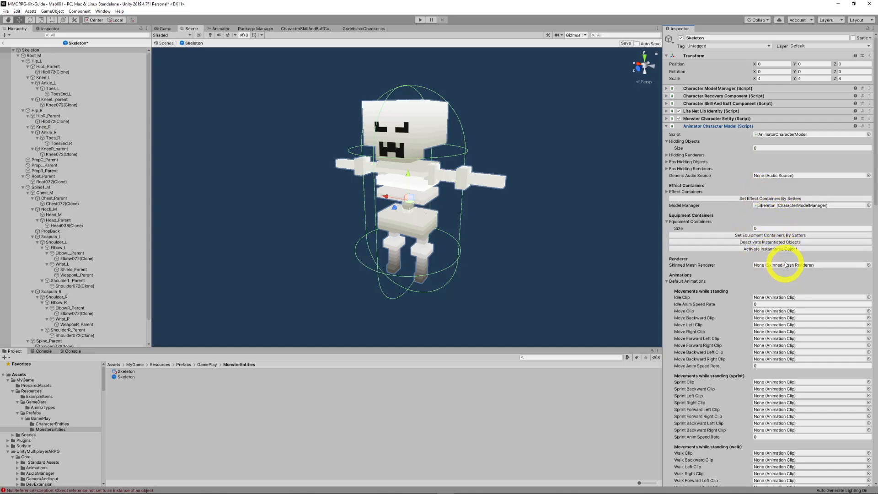
click(667, 126)
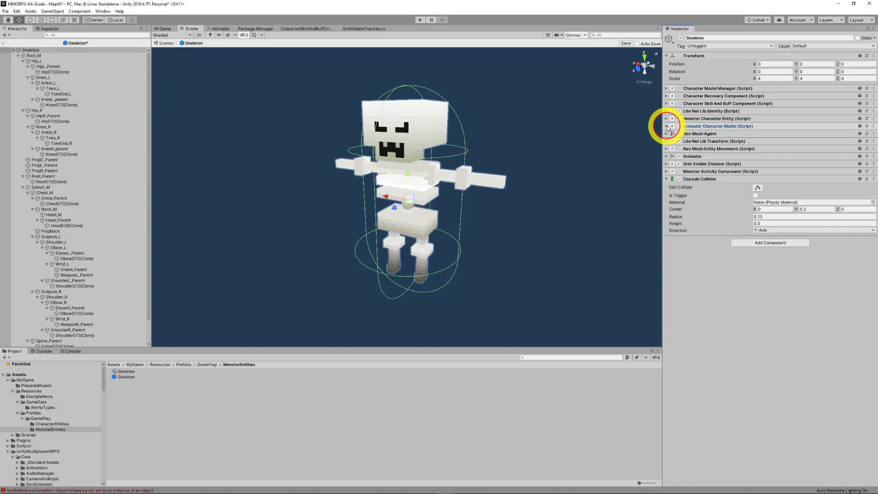
click(666, 148)
click(666, 148)
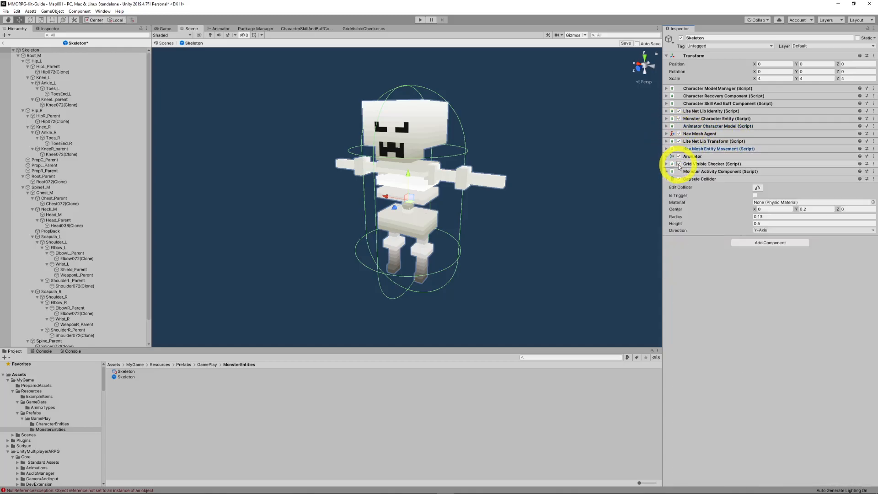
click(666, 156)
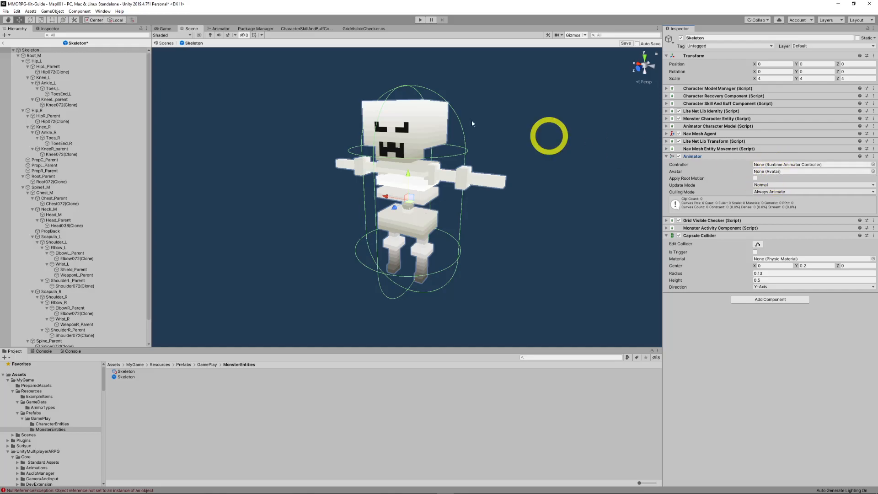
Save the Skeleton prefab and return to the Map001 scene
click(4, 11)
click(16, 43)
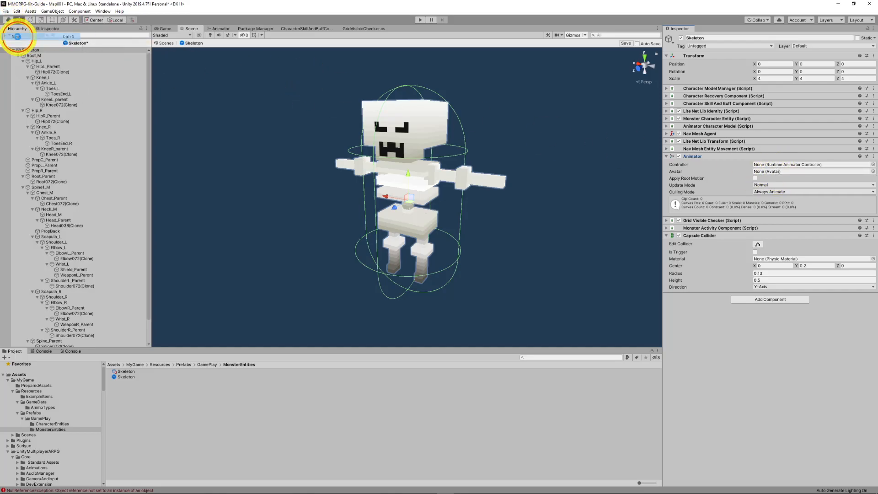
click(4, 38)
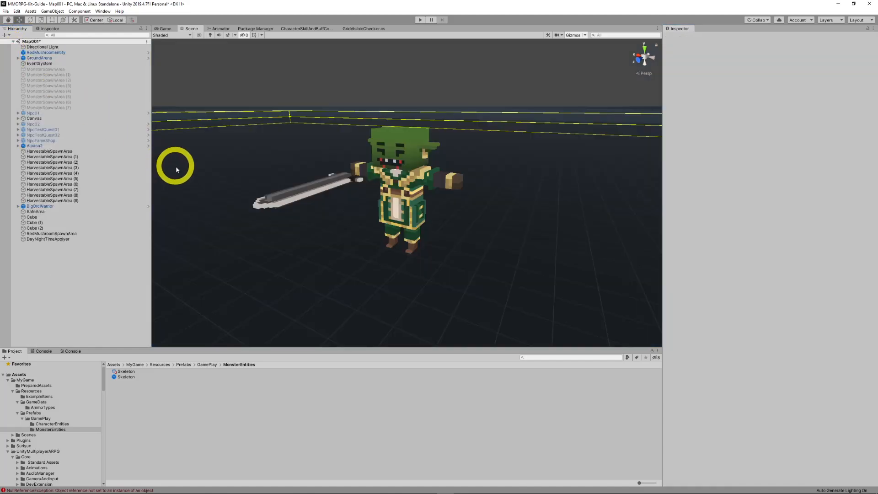
Examine the BigOrcWarrior's components in the scene for comparison and collapse its Capsule Collider section
click(49, 206)
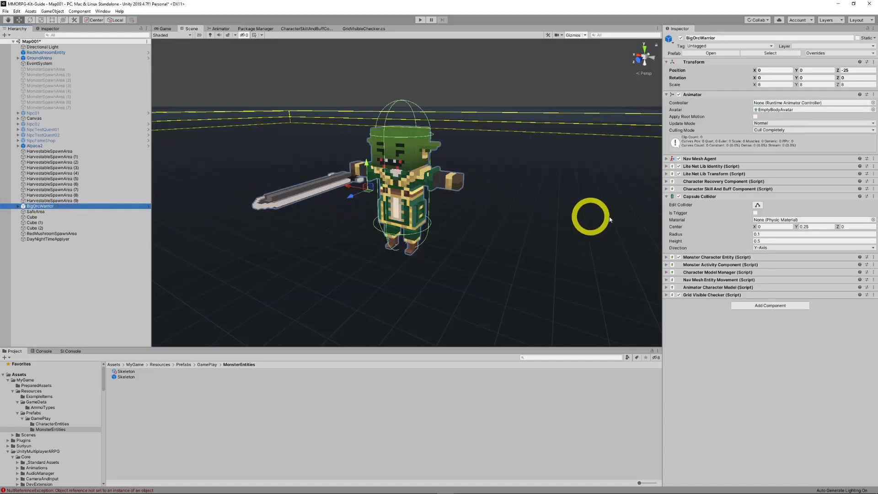
click(667, 196)
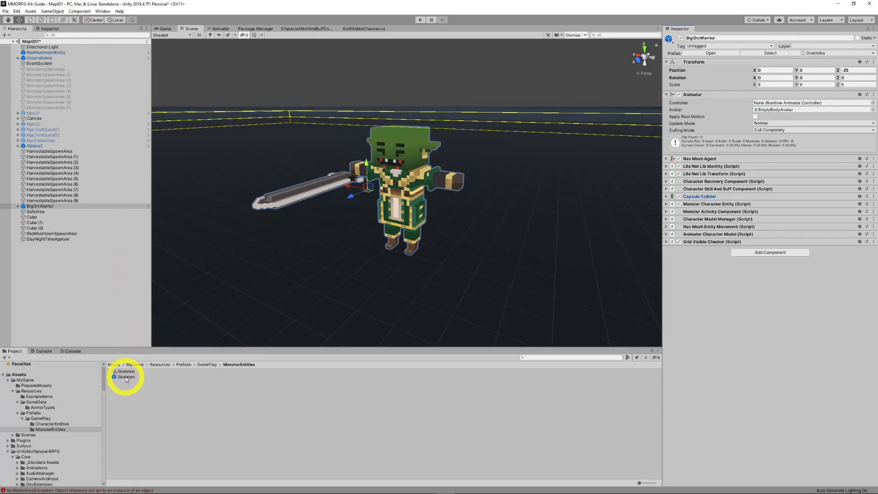
Place the Skeleton prefab beside BigOrcWarrior in the scene and open a second Inspector locked to BigOrcWarrior
drag(126, 378, 520, 270)
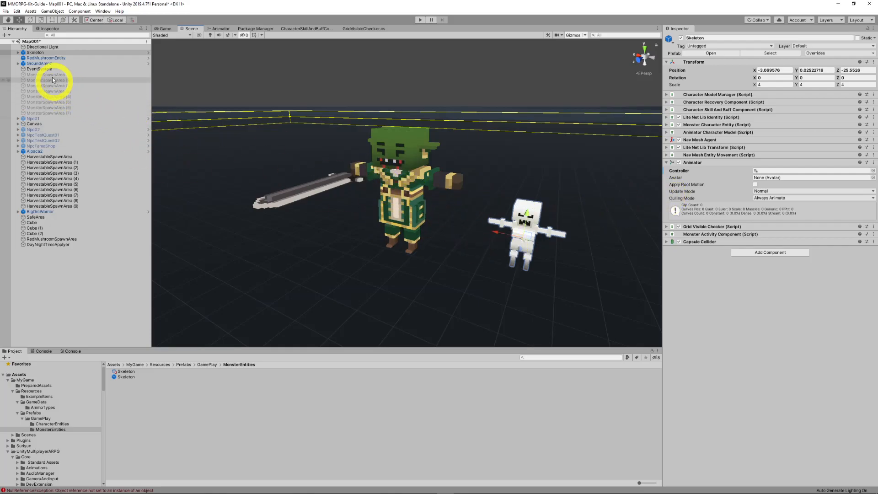
click(36, 212)
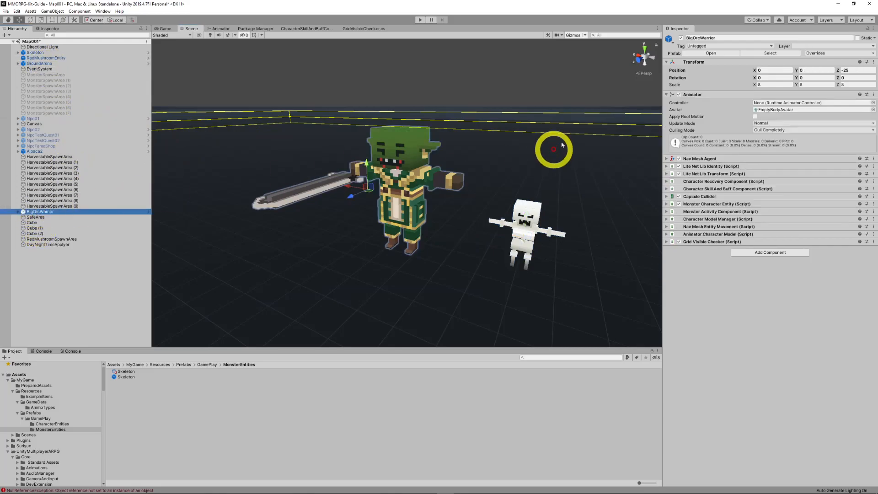
right_click(680, 29)
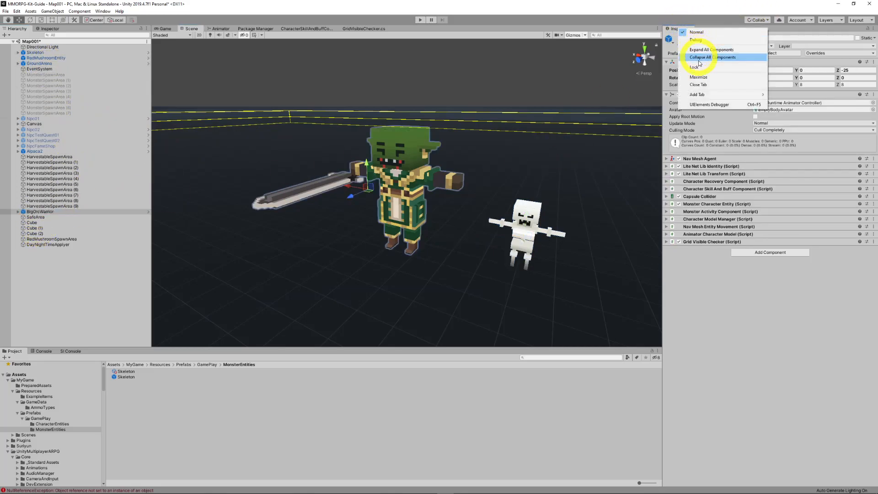
mouse_move(718, 96)
click(786, 110)
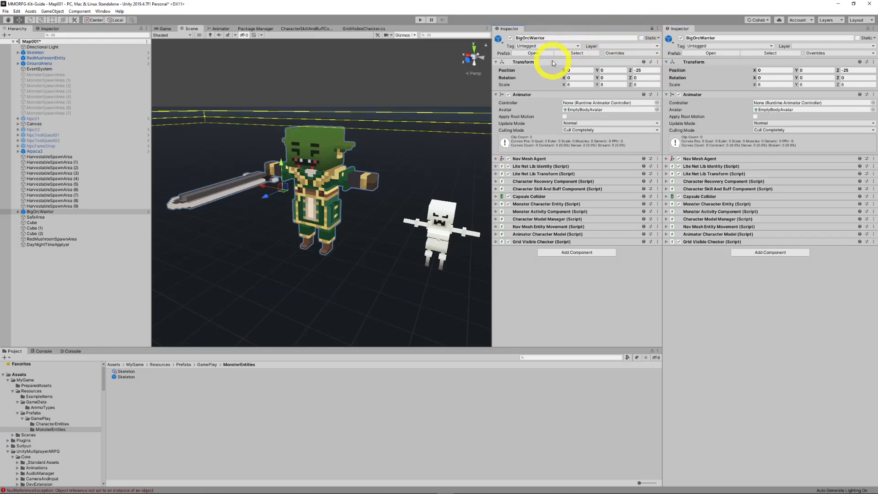
Open the Skeleton prefab for editing and move its Animator component directly below Transform
click(440, 240)
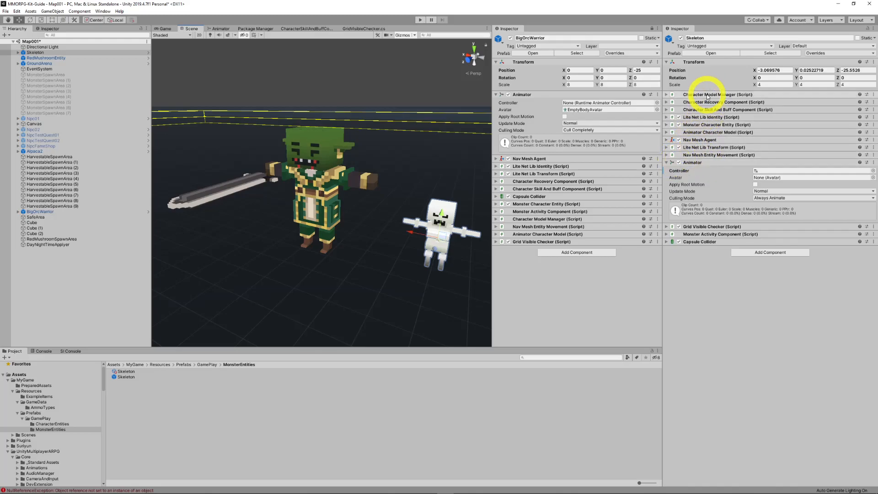
drag(692, 162, 697, 92)
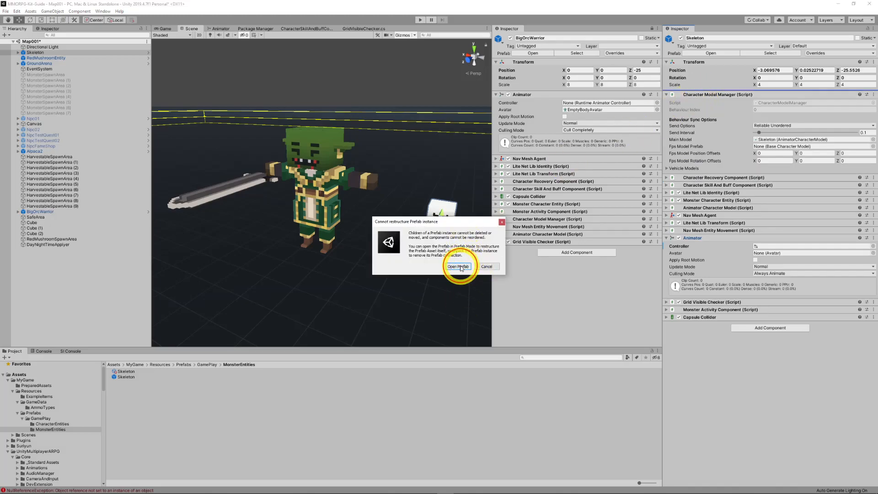
click(458, 267)
drag(700, 227, 695, 86)
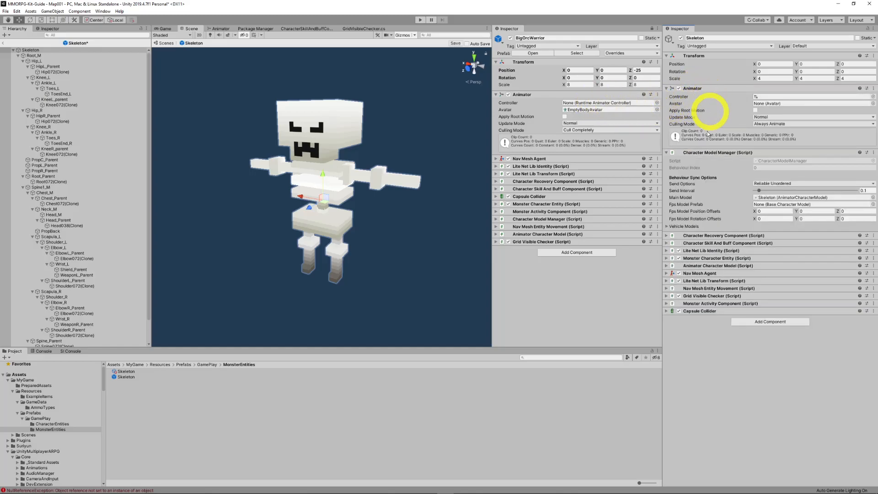
click(667, 152)
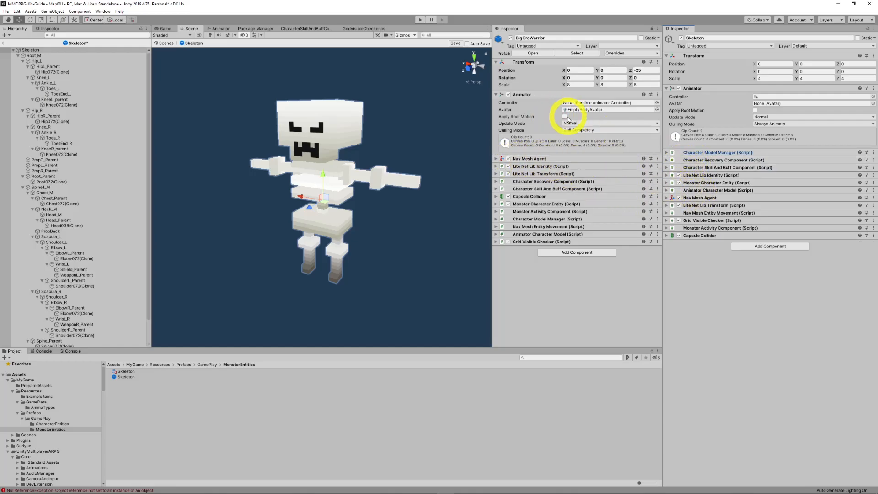
Set the Skeleton Animator's Avatar to EmptyBodyAvatar and its Culling Mode to Cull Completely, matching BigOrcWarrior
click(587, 110)
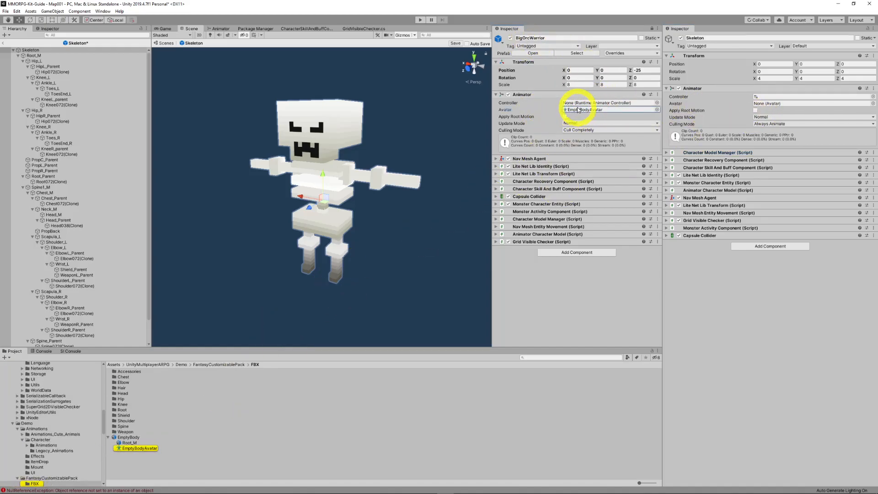
drag(151, 448, 772, 105)
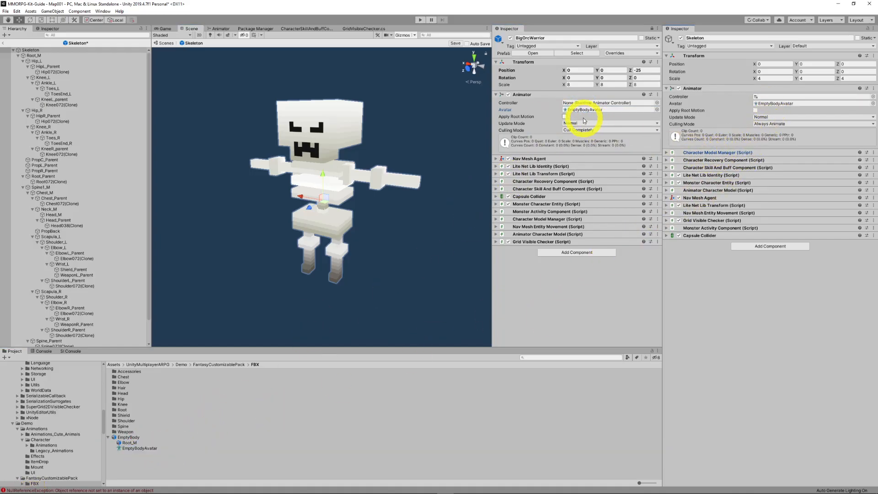
click(779, 125)
click(777, 138)
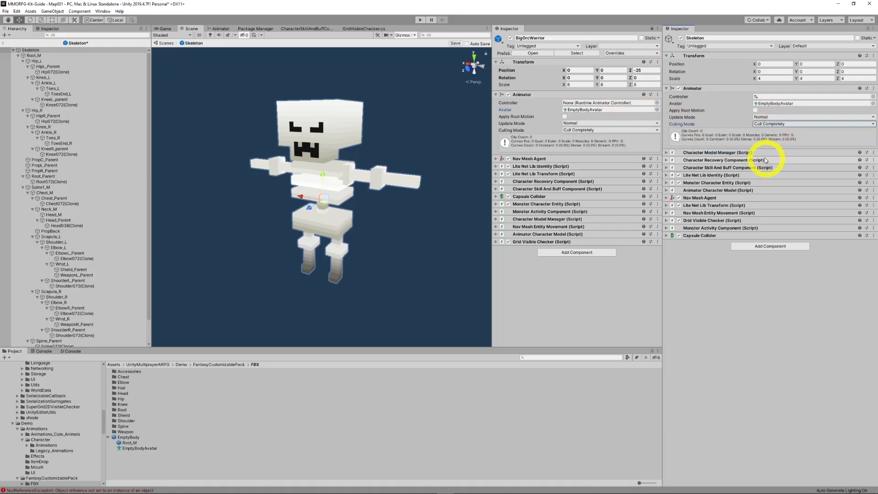
click(499, 94)
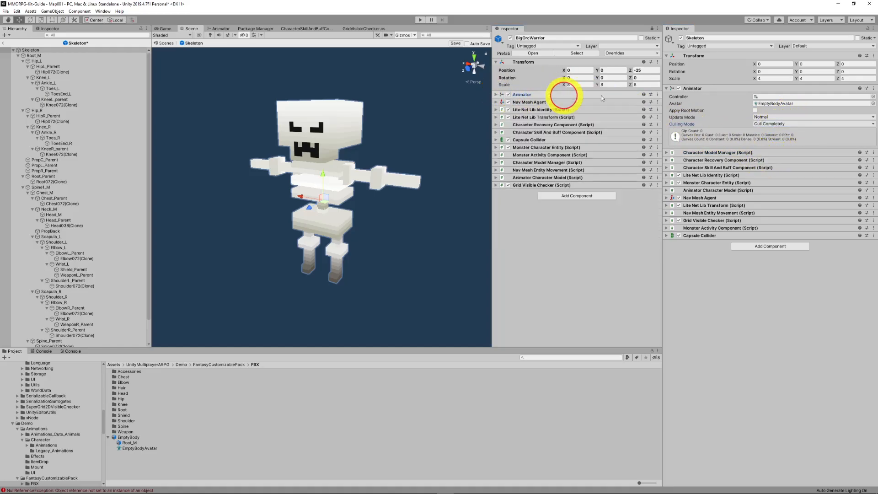
click(667, 89)
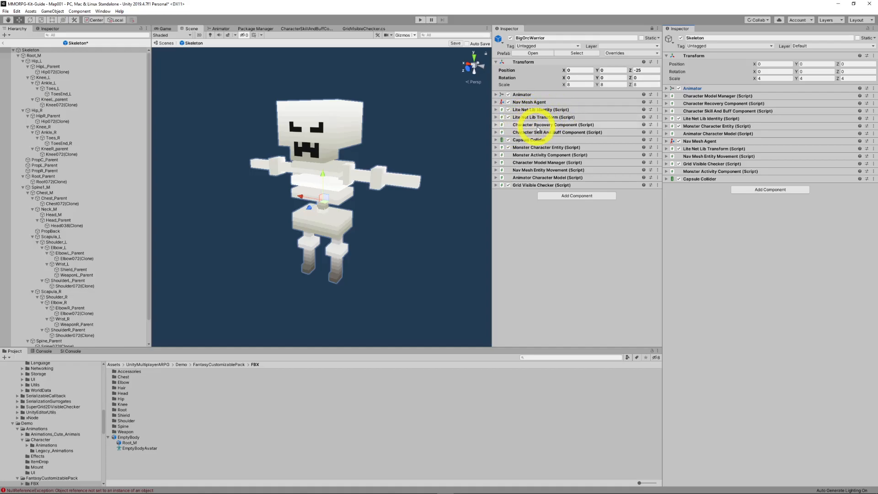
Check BigOrcWarrior's Character Recovery Component and compare its Monster Character Entity settings with the Skeleton's
click(495, 125)
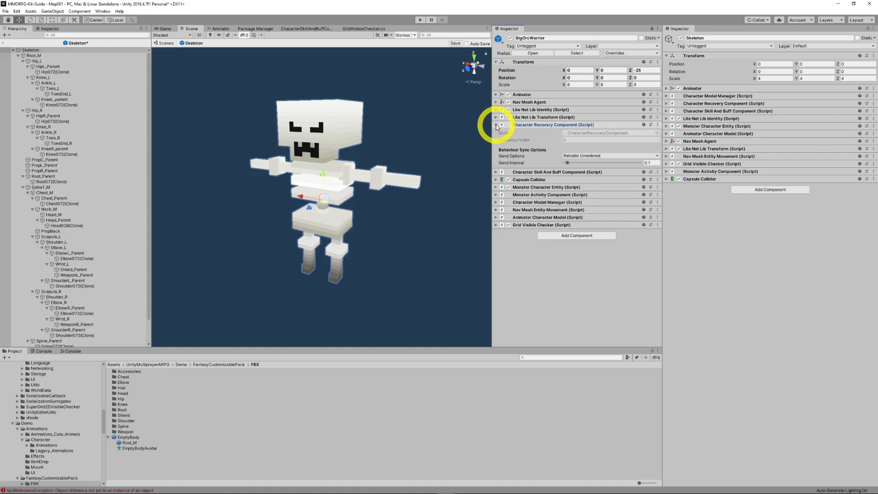
click(496, 125)
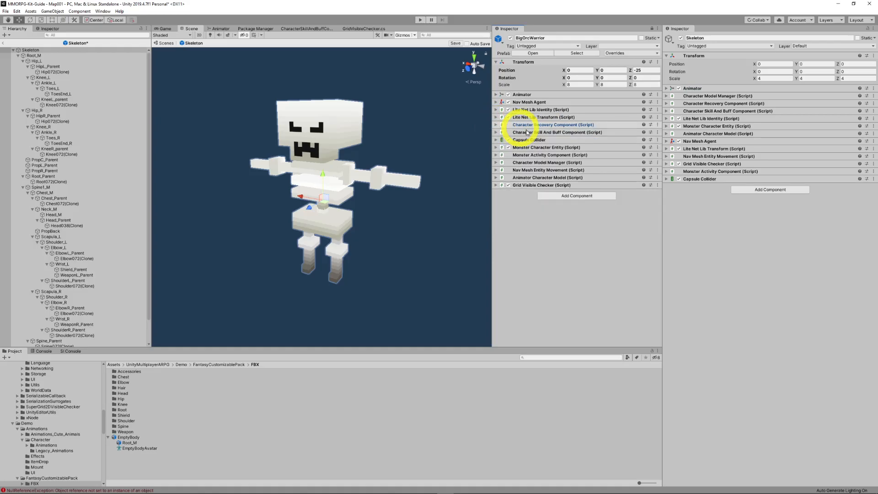
click(496, 148)
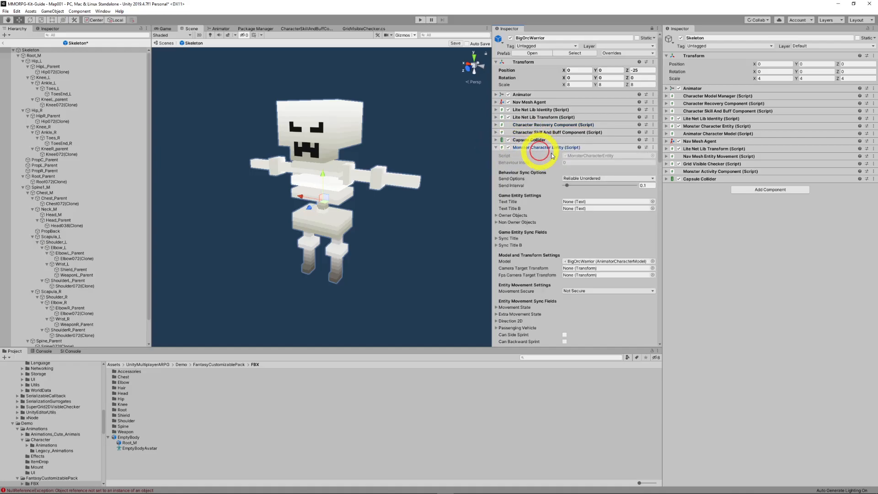
click(666, 126)
scroll(592, 205, down, 3)
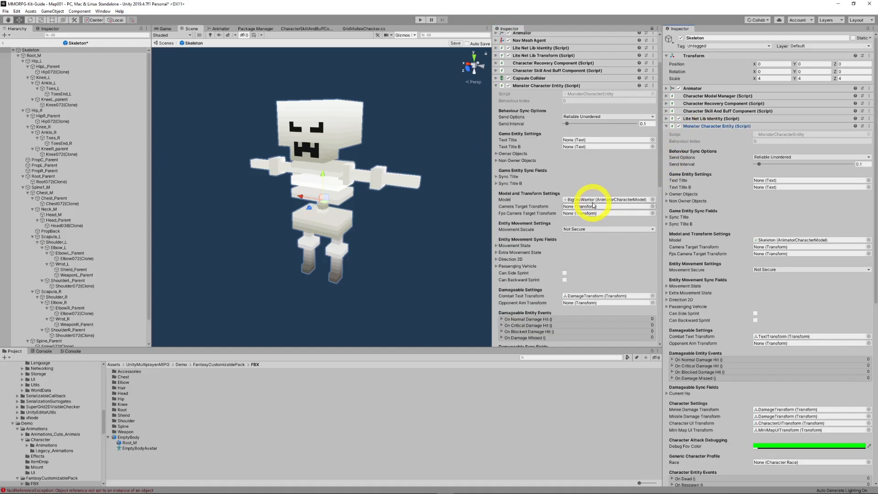
scroll(592, 201, down, 3)
scroll(751, 197, down, 3)
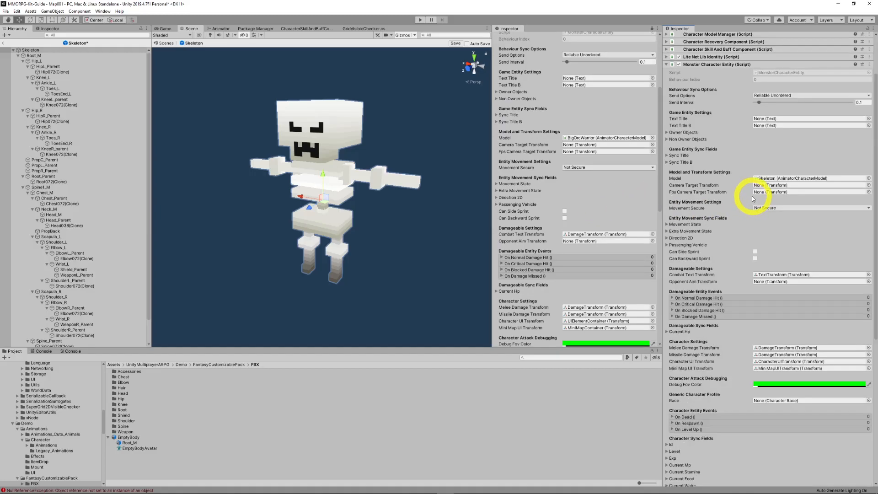
scroll(730, 191, down, 3)
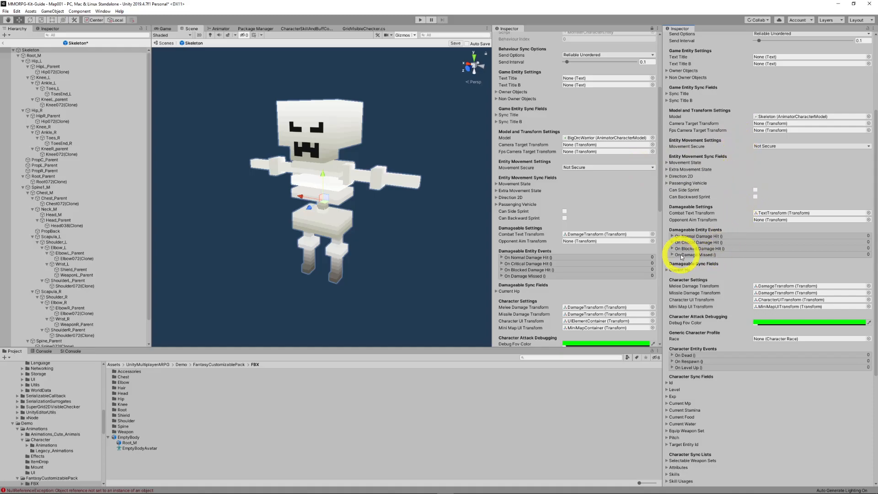
scroll(613, 249, down, 6)
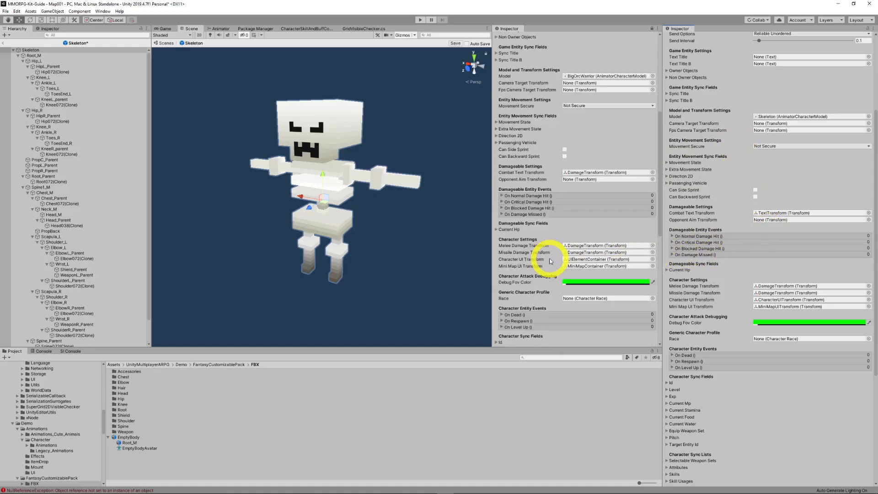
scroll(710, 251, down, 6)
scroll(582, 245, down, 9)
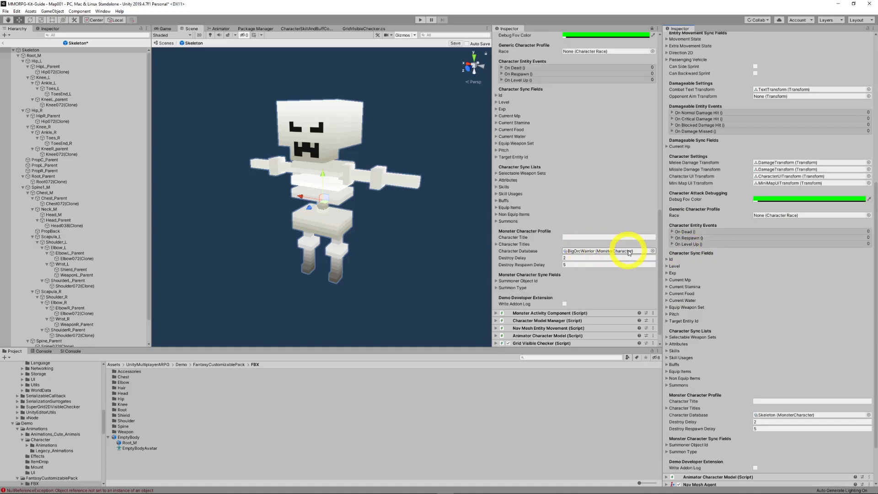
scroll(743, 259, down, 3)
scroll(559, 249, up, 18)
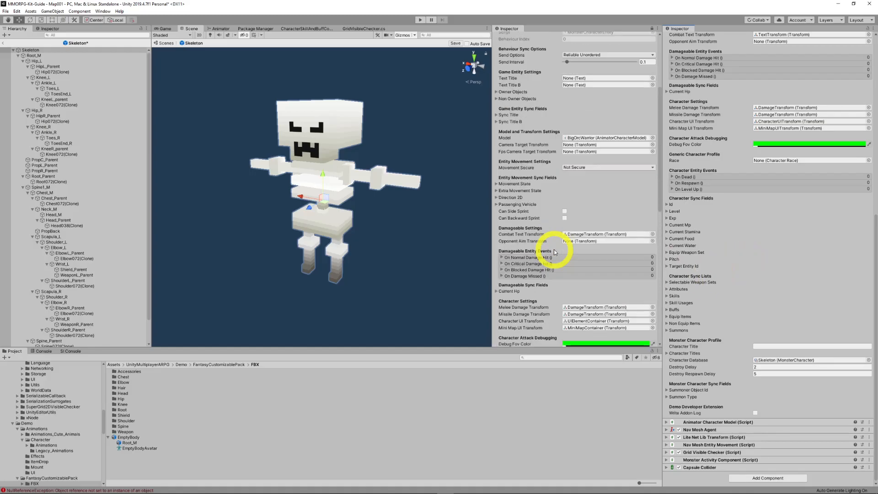
click(495, 86)
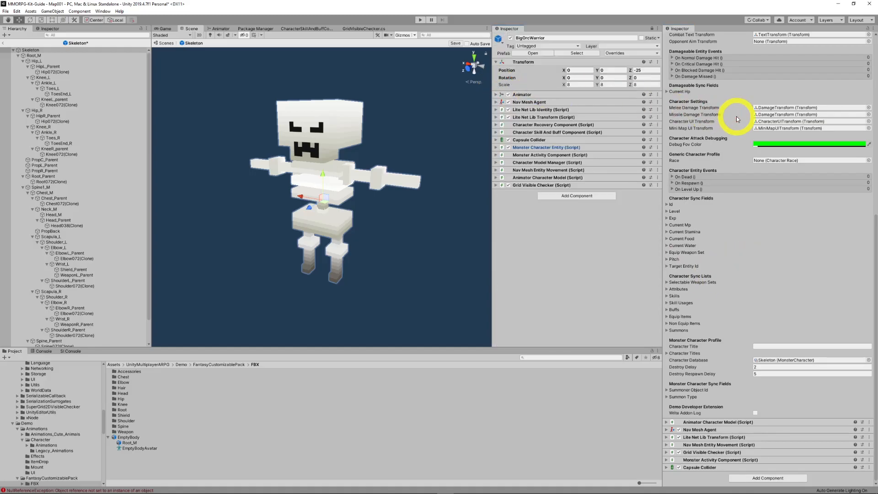
scroll(715, 96, up, 12)
click(667, 72)
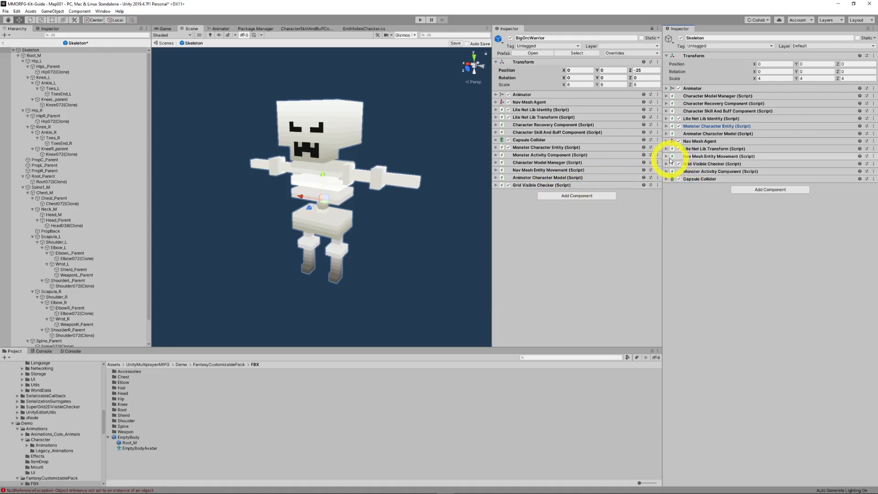
In the Skeleton's Animator Character Model, set the Hidding Objects size to 1 and assign Root_M as Element 0
click(666, 134)
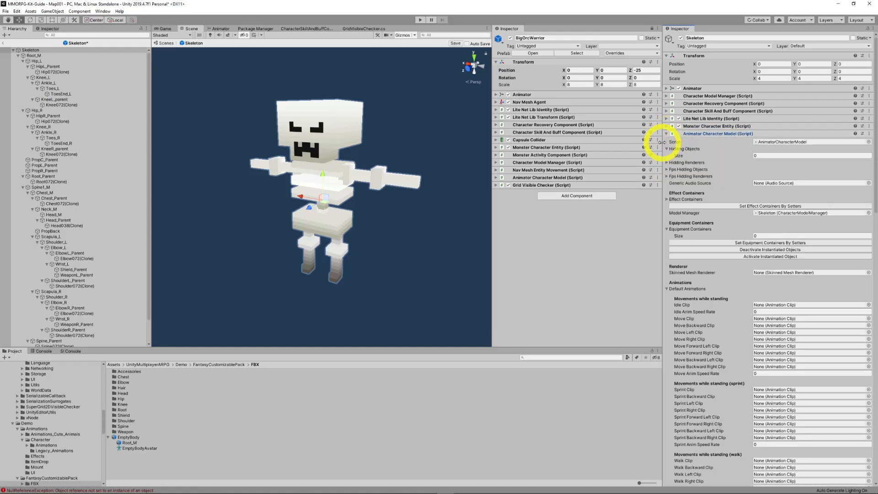
click(499, 178)
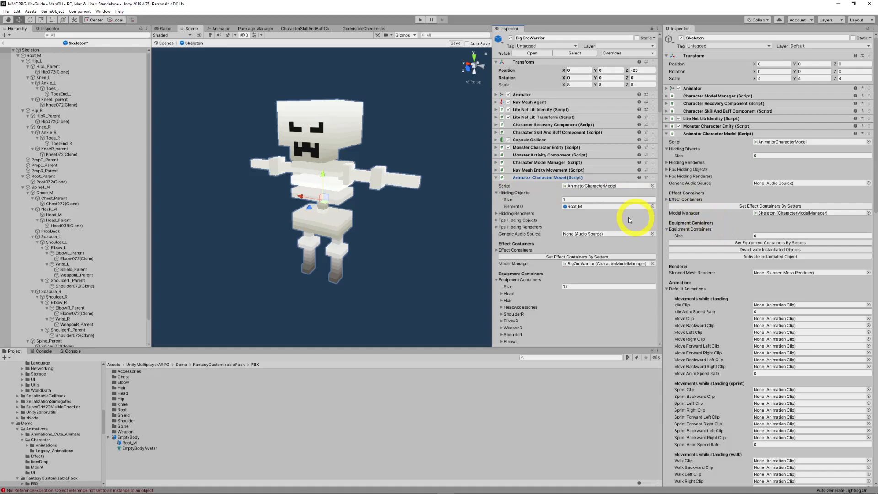
scroll(613, 220, down, 3)
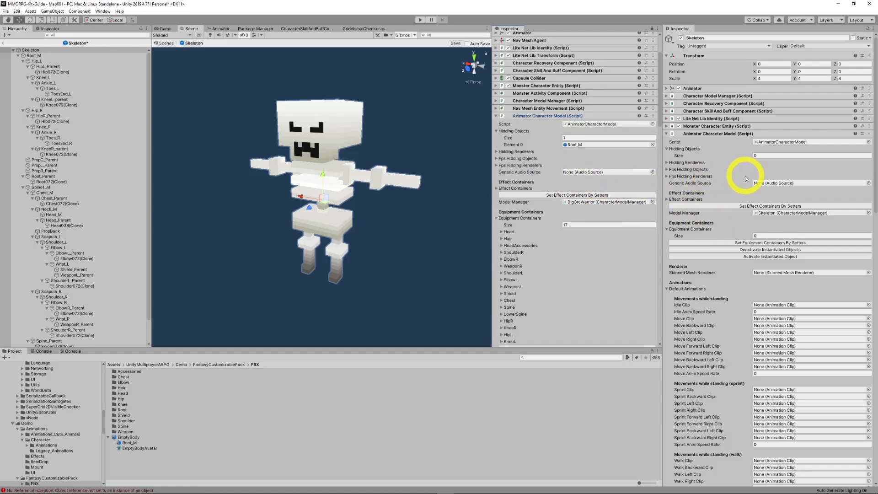
scroll(745, 177, down, 3)
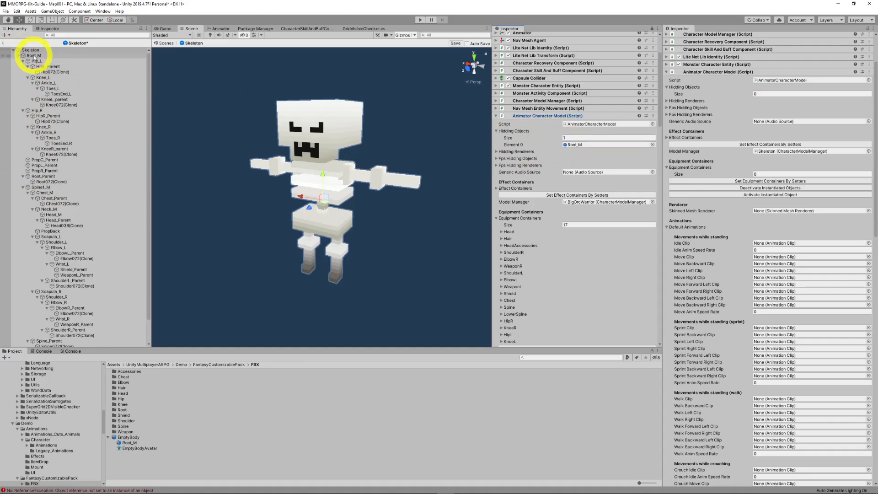
drag(33, 56, 28, 51)
click(28, 49)
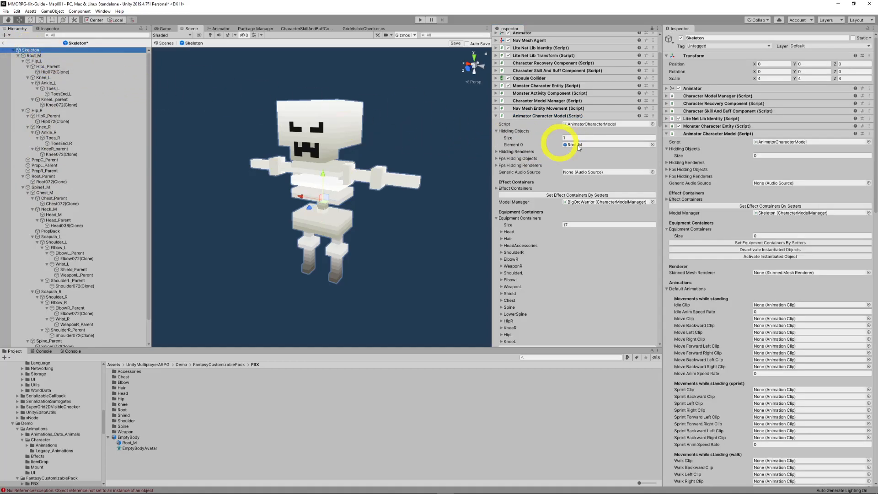
click(34, 55)
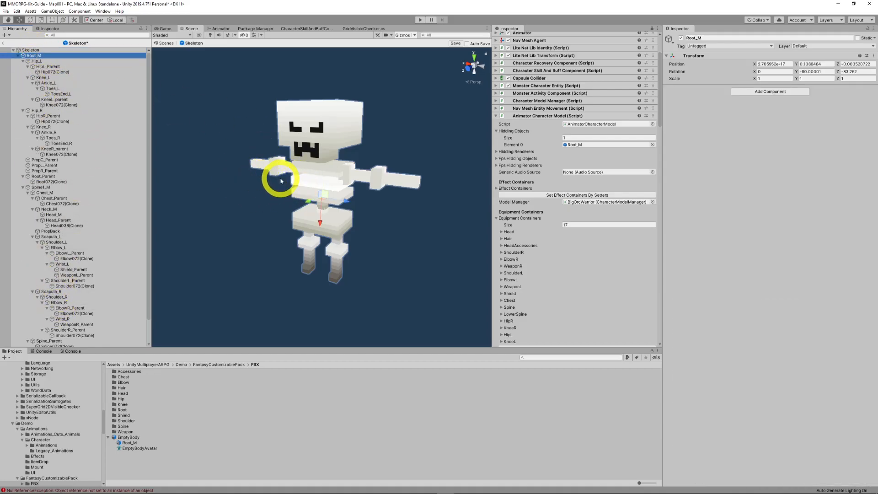
click(28, 50)
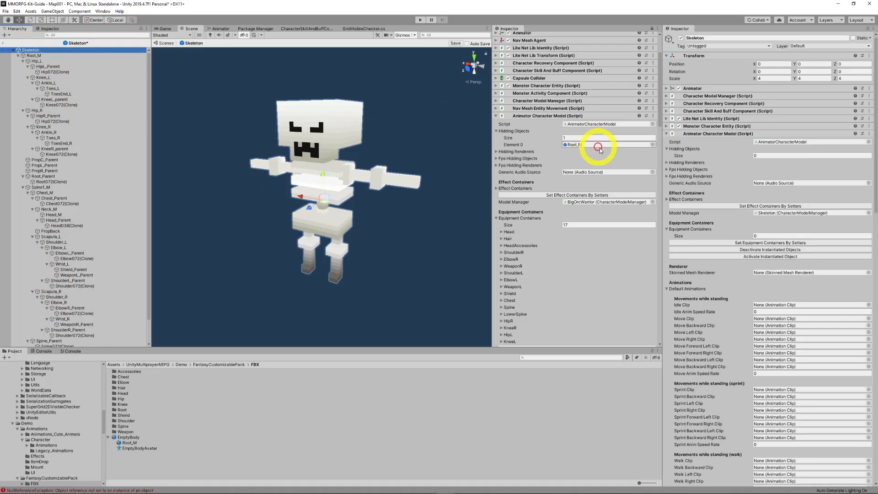
click(767, 155)
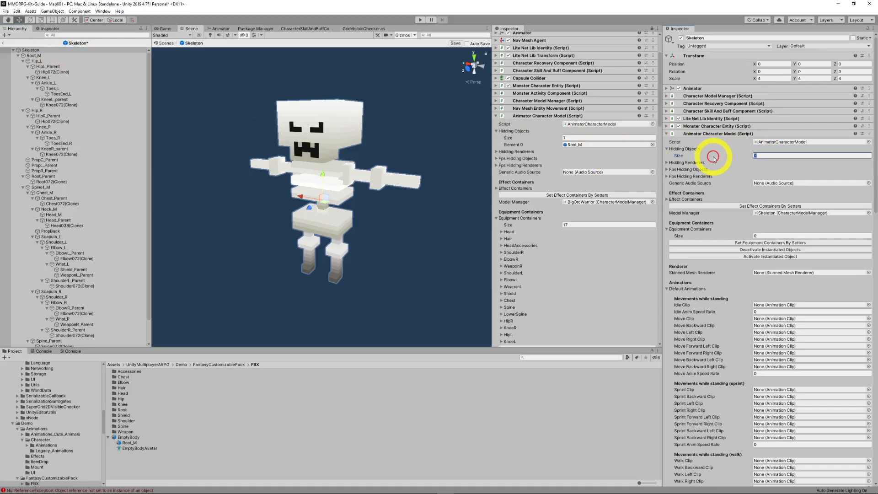
text(1)
key(Return)
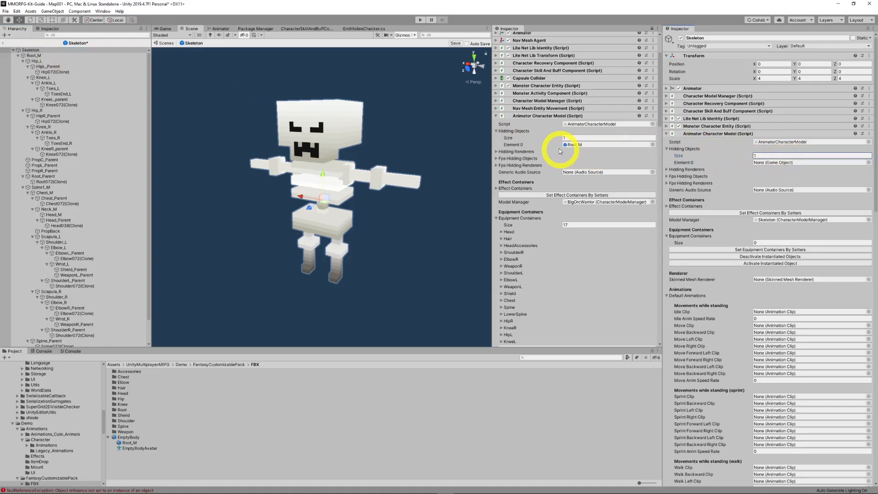
drag(34, 55, 773, 165)
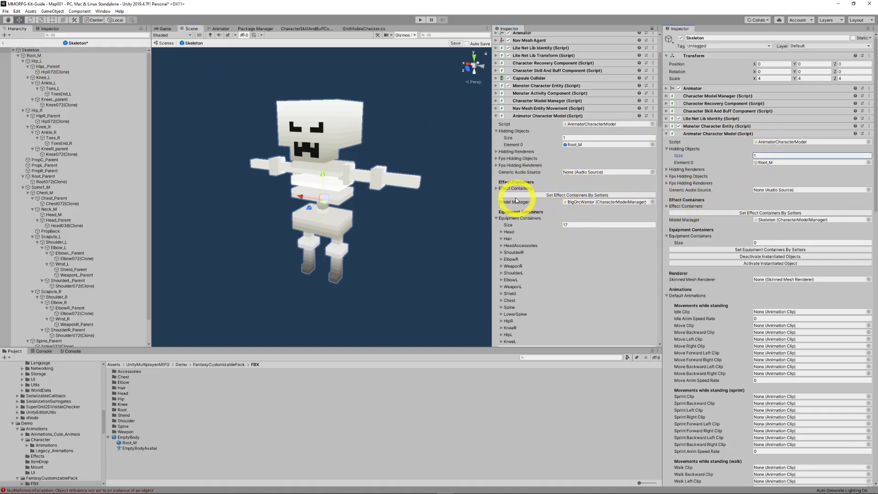
In the Skeleton's Animator Character Model, set the Effect Containers size to 2 and name the effect sockets Floor and Body
click(496, 188)
click(593, 196)
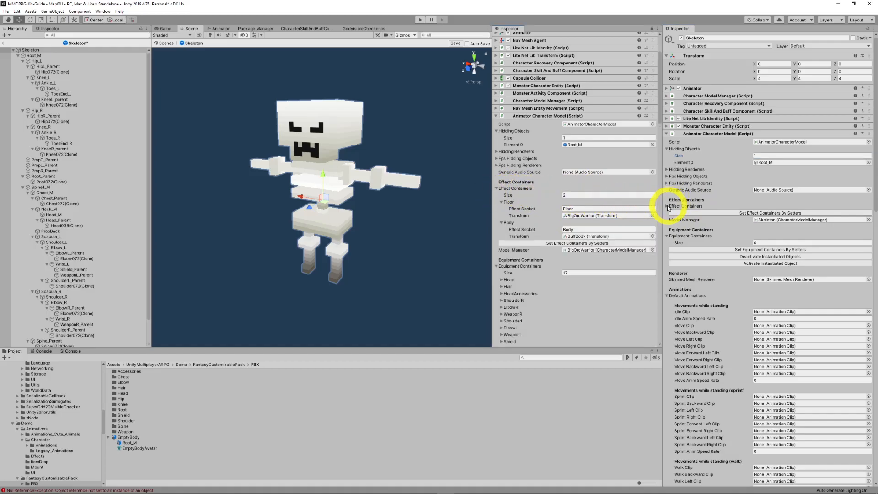
click(668, 206)
scroll(755, 219, down, 5)
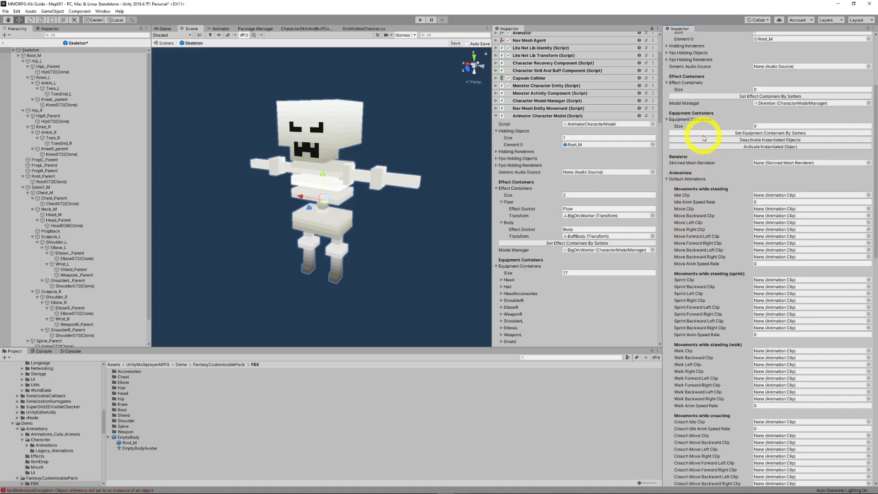
scroll(704, 137, up, 3)
click(761, 151)
text(2)
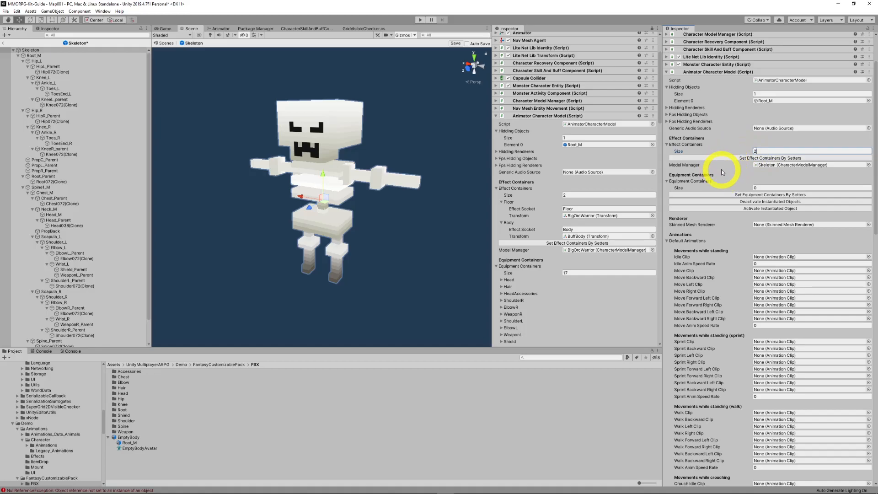
click(722, 172)
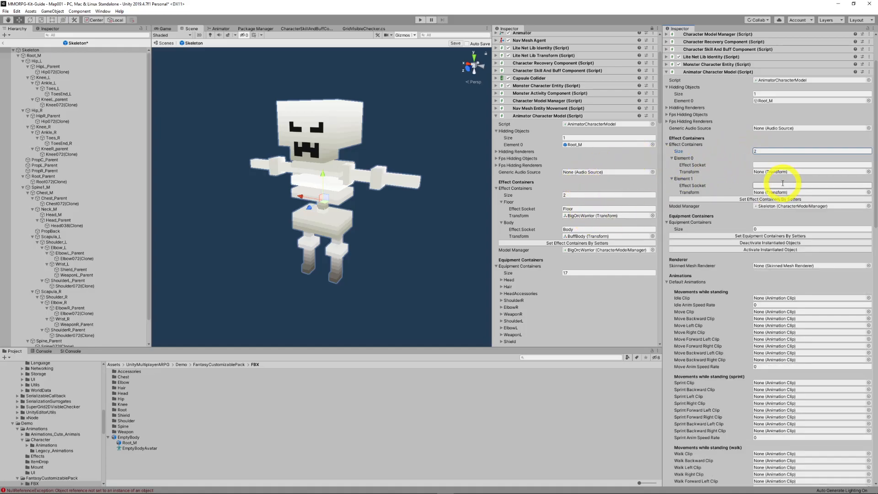
click(767, 163)
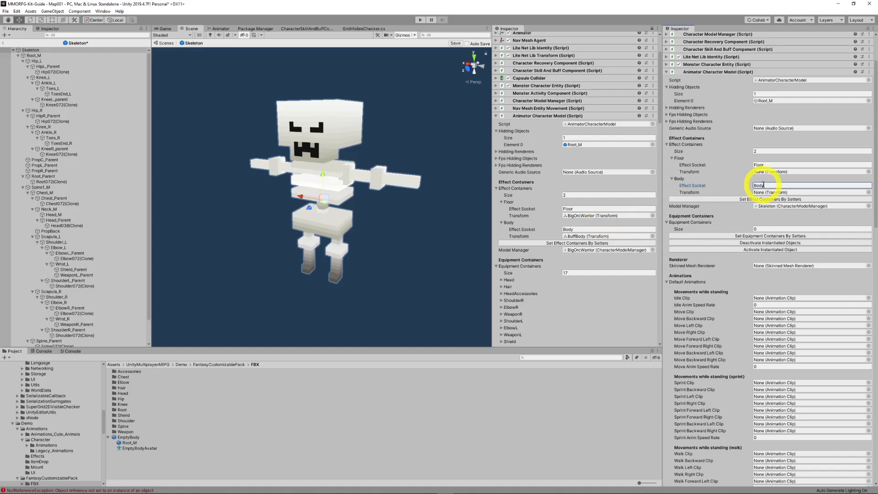
Assign Skeleton as the Floor effect container's Transform and Root_M as the Body effect container's Transform
drag(33, 50, 759, 172)
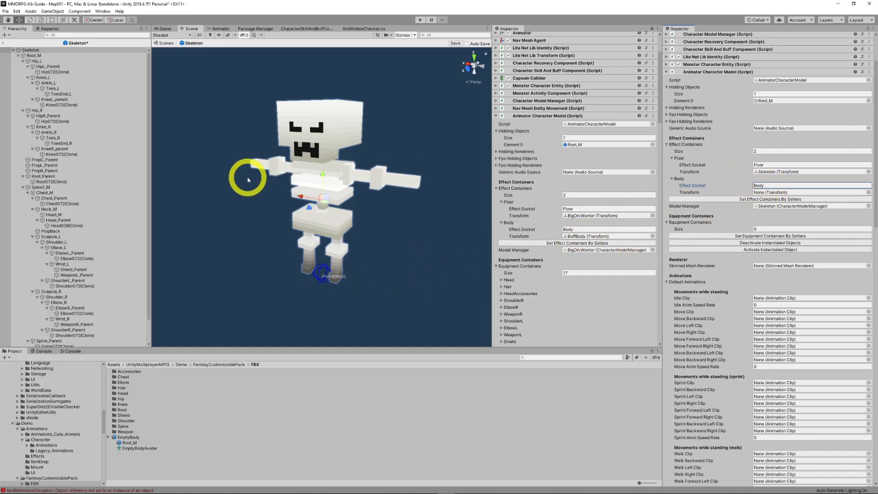
drag(33, 55, 761, 192)
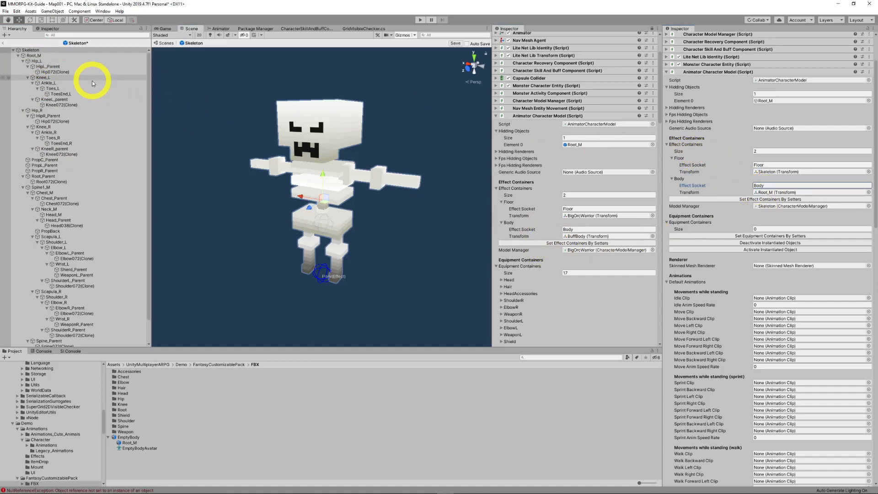
click(496, 188)
click(666, 144)
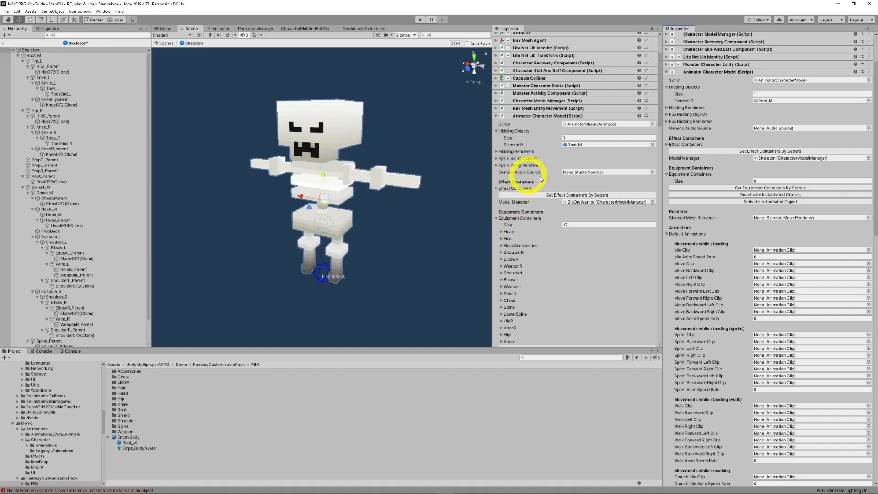
Assign BigOrcWarrior's Idle and Move animations as the Skeleton's standing Idle Clip and Move Clip
click(496, 218)
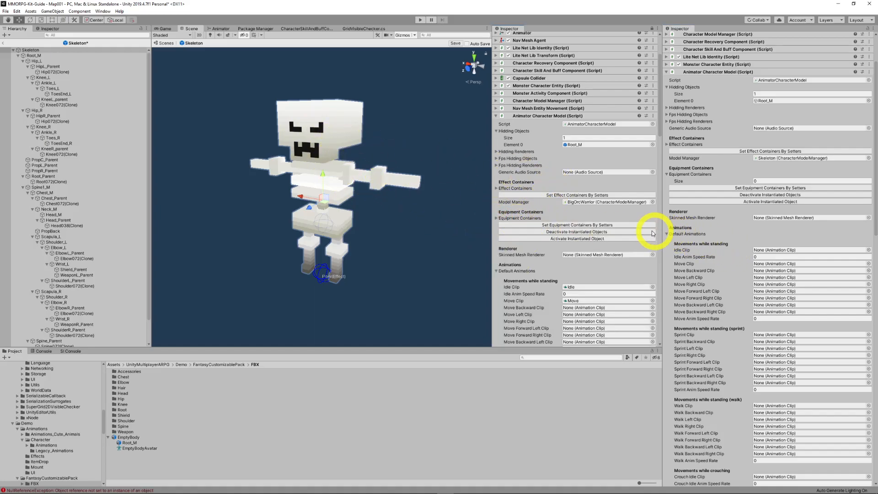
scroll(598, 239, down, 5)
scroll(745, 239, down, 3)
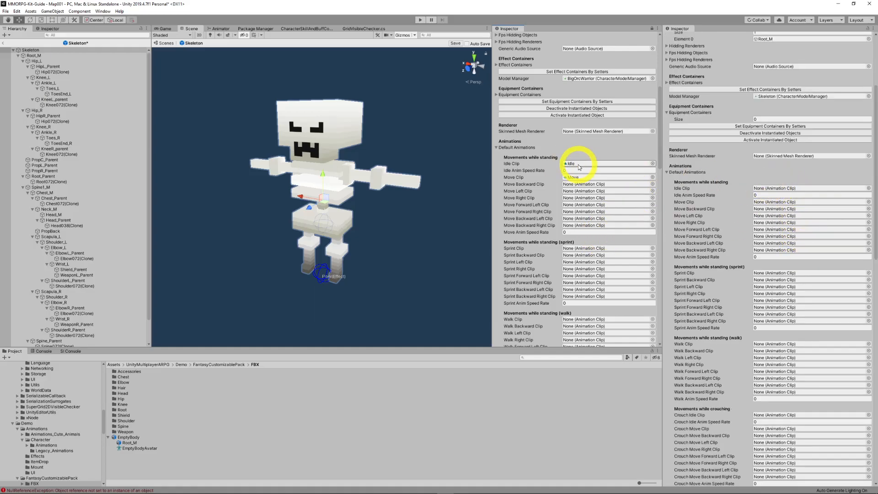
click(602, 165)
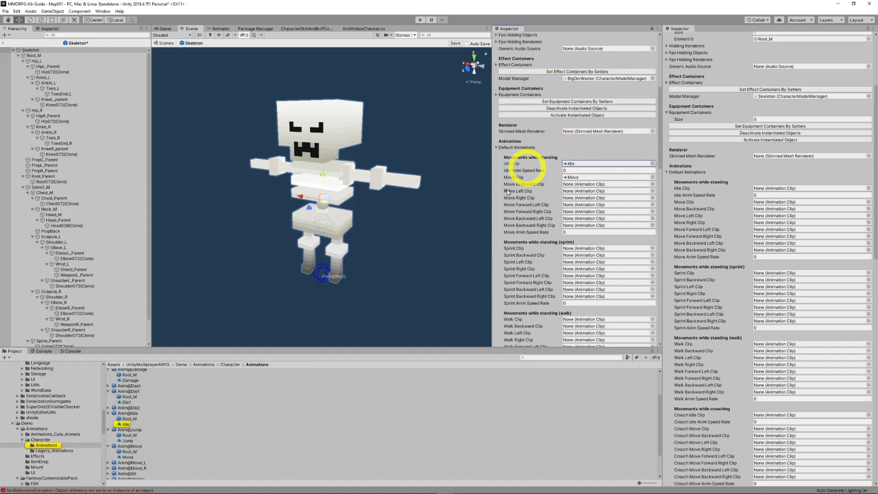
drag(127, 424, 771, 190)
click(578, 177)
drag(127, 423, 769, 206)
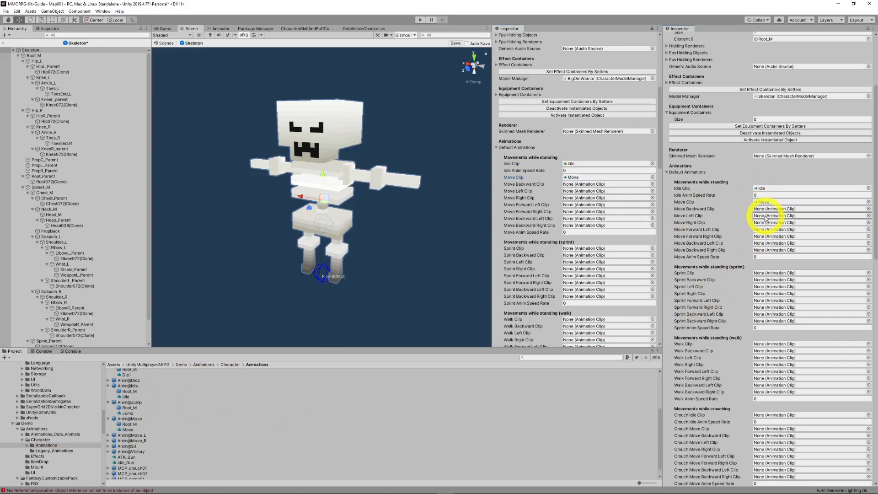
Replace the Skeleton's Animator Character Model component with a copy of BigOrcWarrior's, pasted as a new component
scroll(744, 212, up, 5)
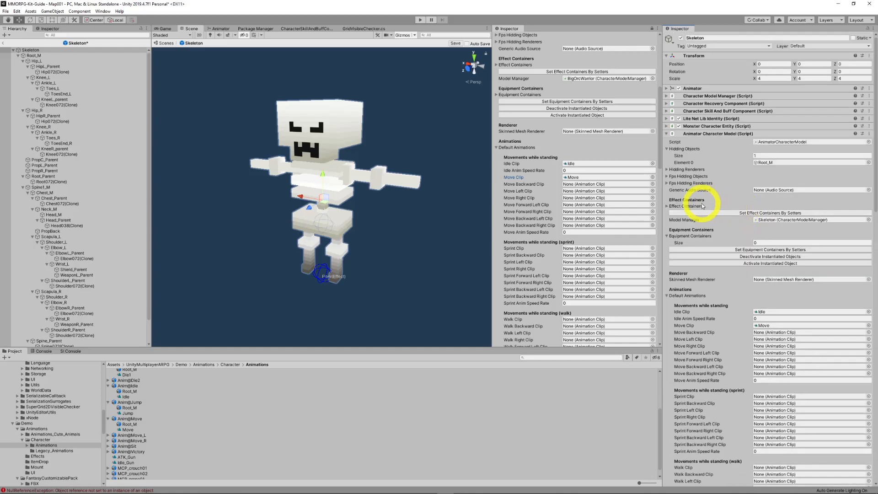
right_click(721, 133)
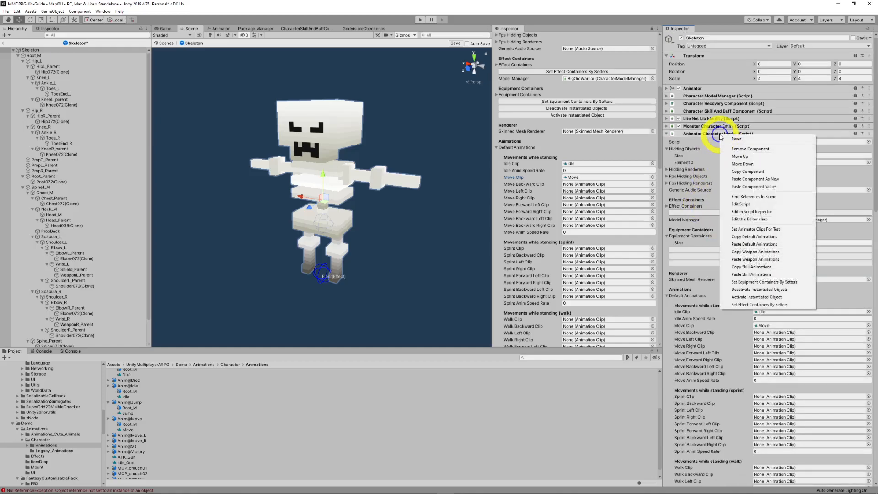
click(744, 149)
scroll(577, 139, up, 8)
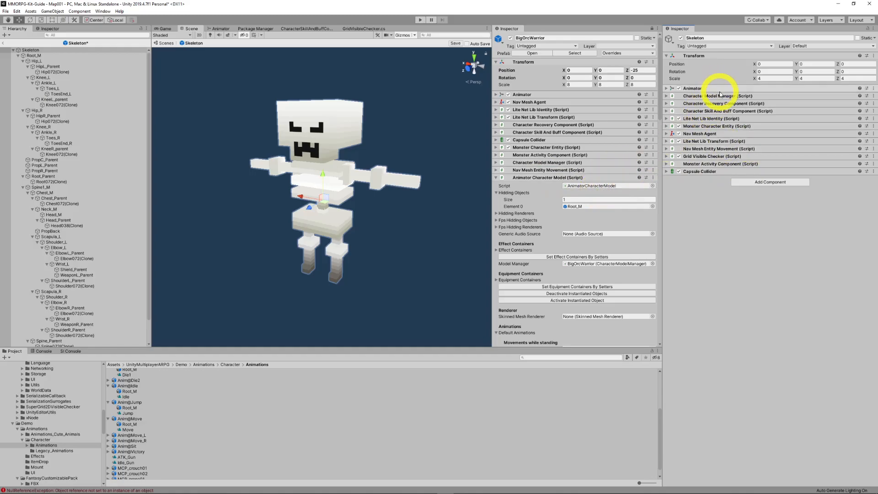
right_click(550, 181)
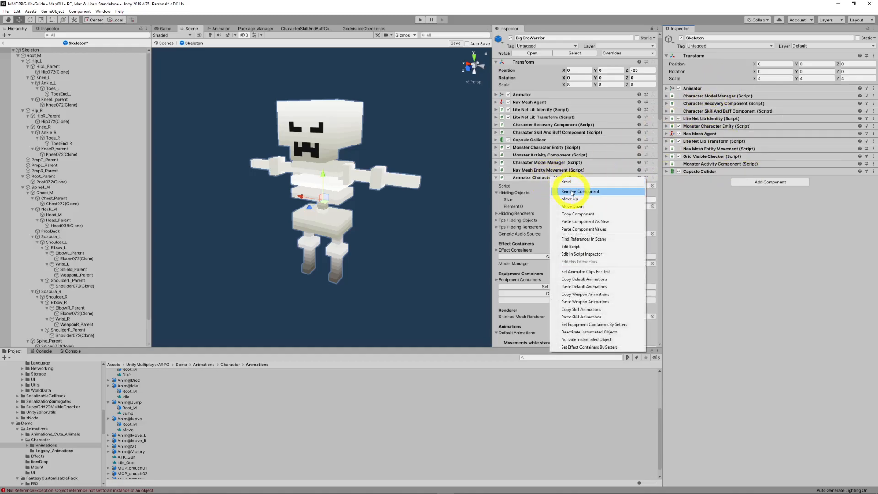
click(572, 222)
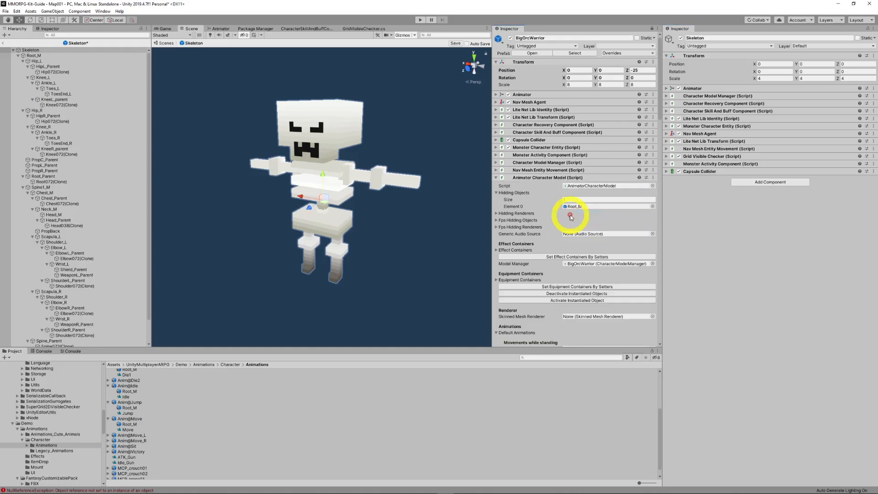
right_click(703, 171)
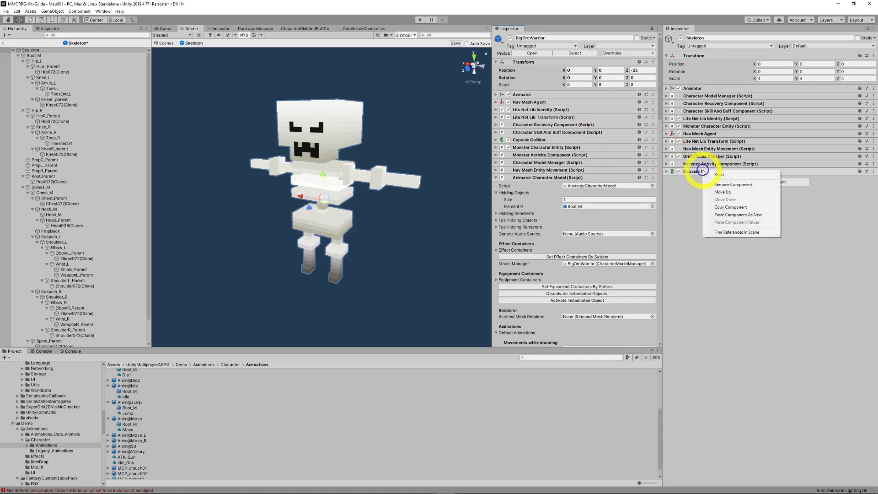
click(727, 215)
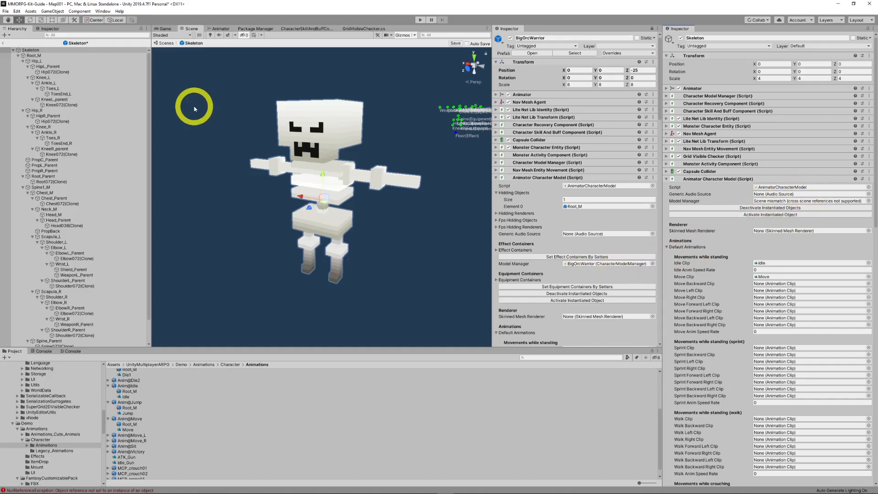
In the pasted Animator Character Model, assign Skeleton as both the Model Manager and the Animator reference
drag(27, 53, 771, 205)
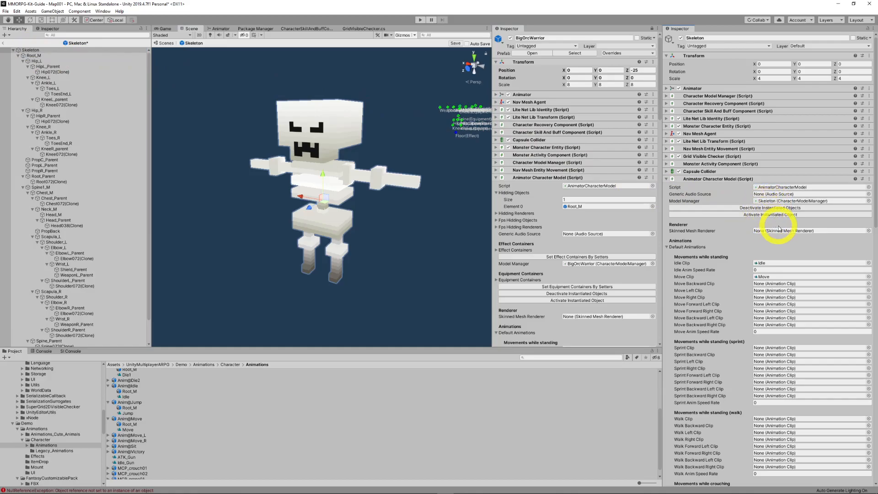
scroll(778, 228, down, 10)
scroll(779, 229, down, 10)
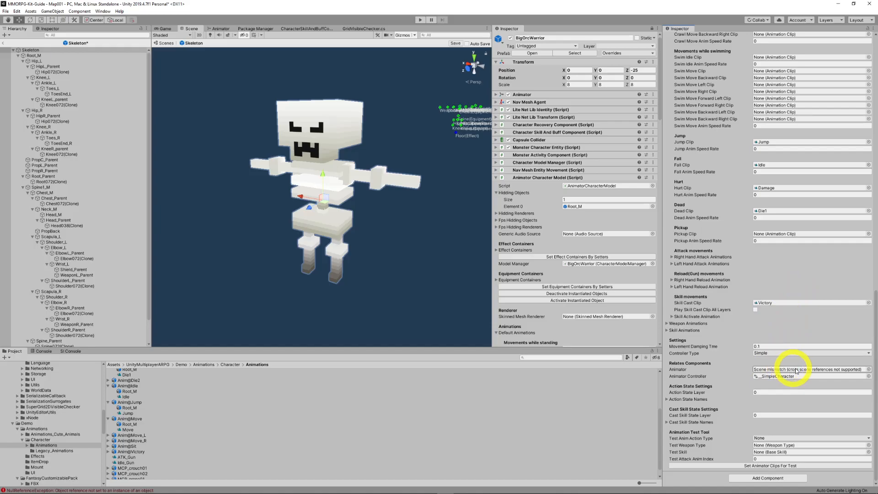
drag(32, 54, 767, 370)
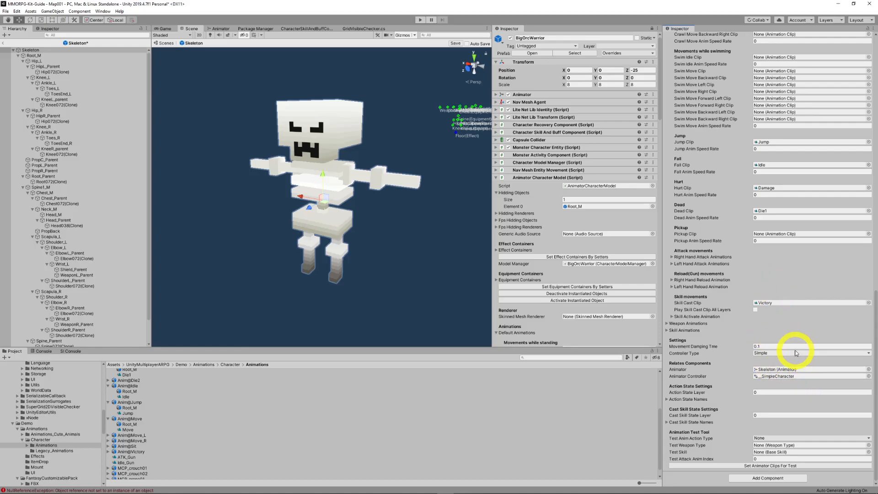
scroll(774, 314, up, 15)
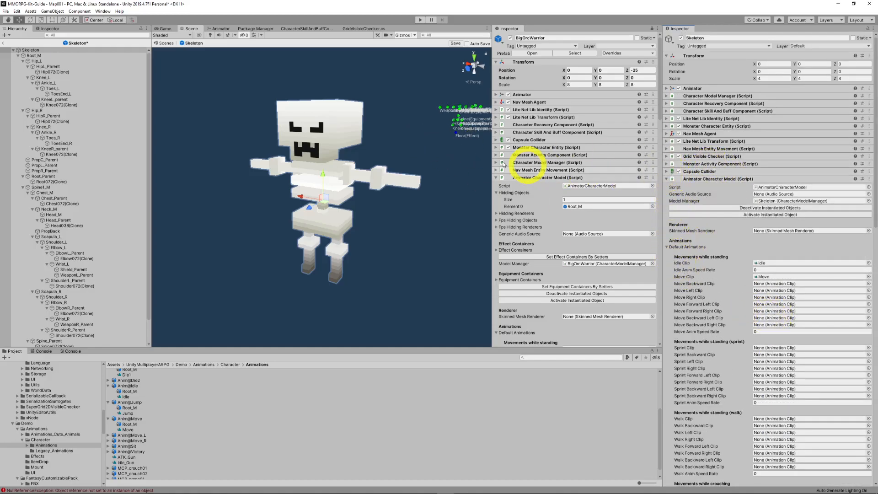
Set the Skeleton prefab's Position Z to -25 and save the prefab
alt+drag(455, 167, 445, 143)
click(569, 71)
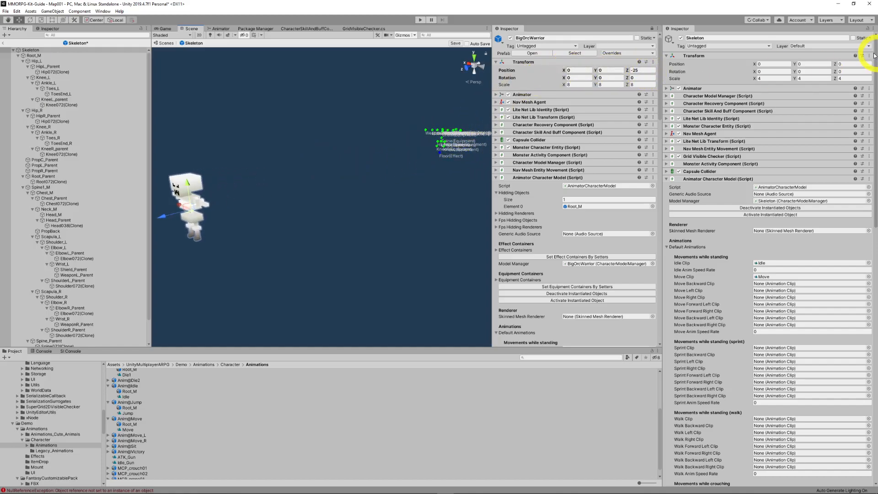
text(-25)
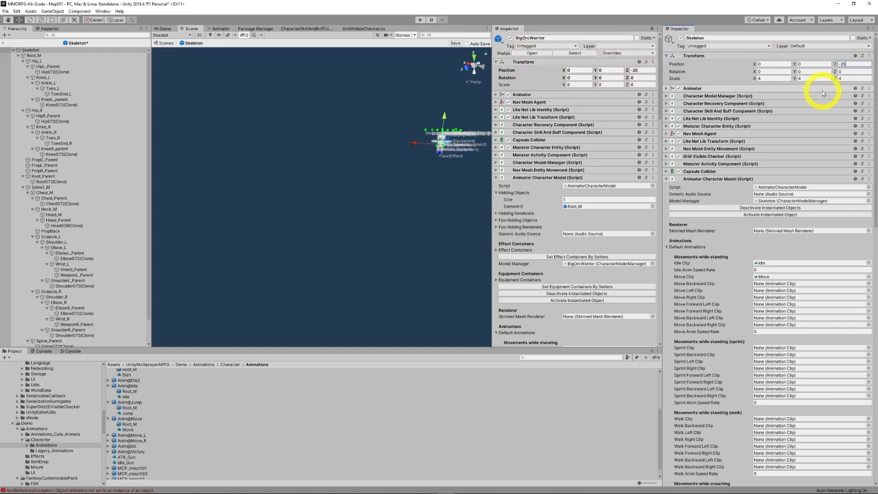
click(5, 11)
click(25, 35)
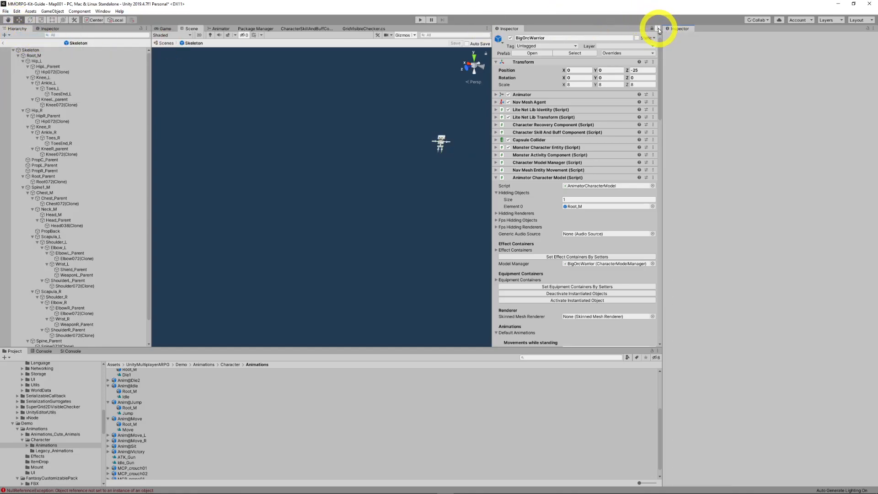
Close the extra inspector showing BigOrcWarrior and deactivate BigOrcWarrior back in the Map001 scene
click(659, 30)
click(676, 88)
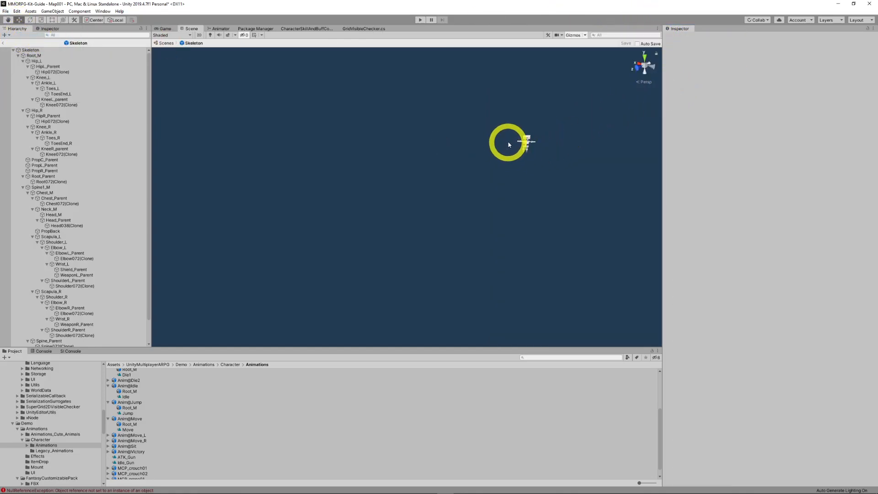
click(3, 43)
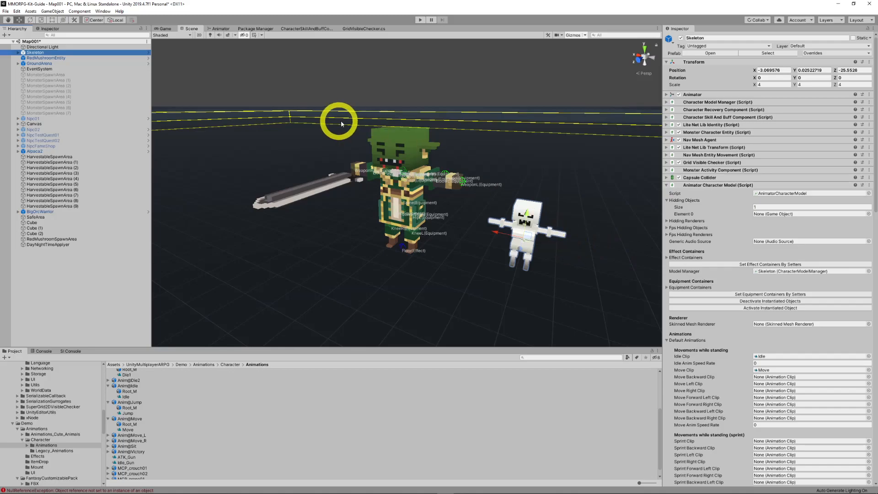
click(39, 211)
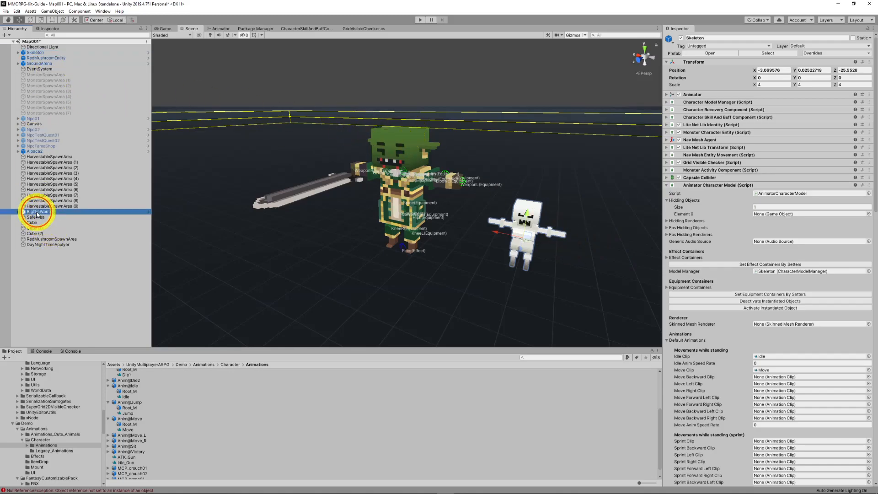
click(680, 38)
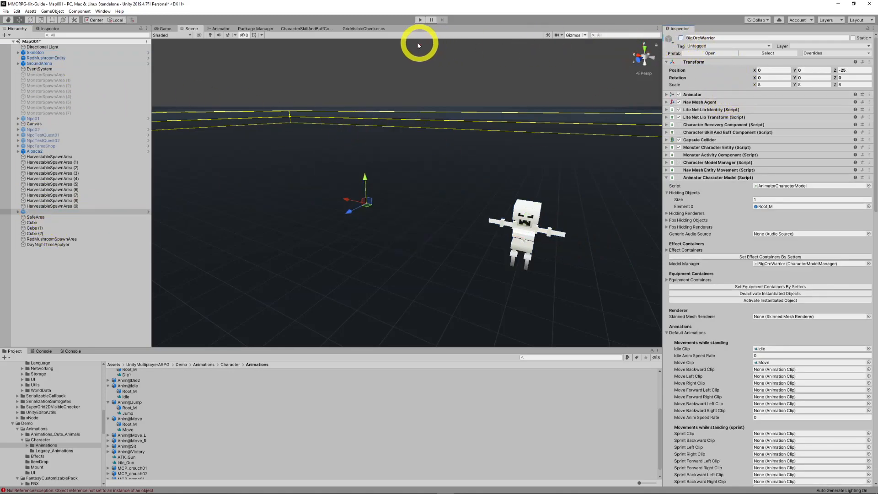
Open the 00Init scene from the MyGame Scenes folder, saving the changes to Map001
scroll(69, 386, up, 10)
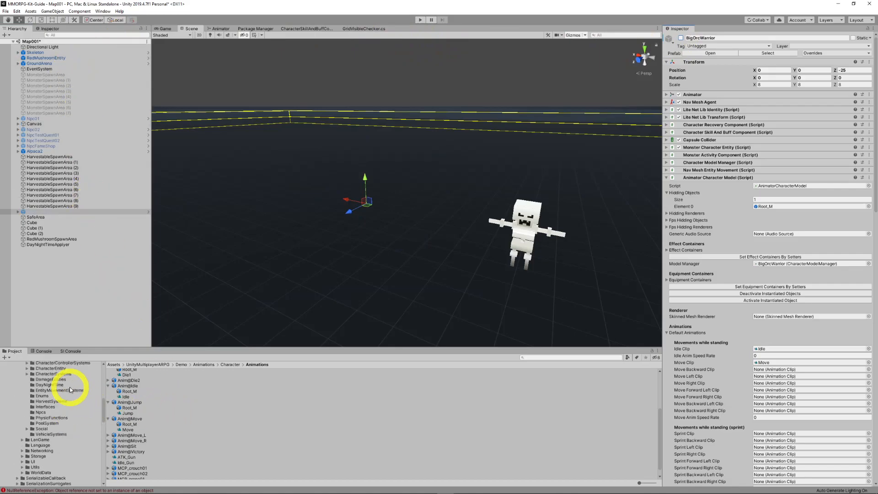
scroll(71, 398, up, 3)
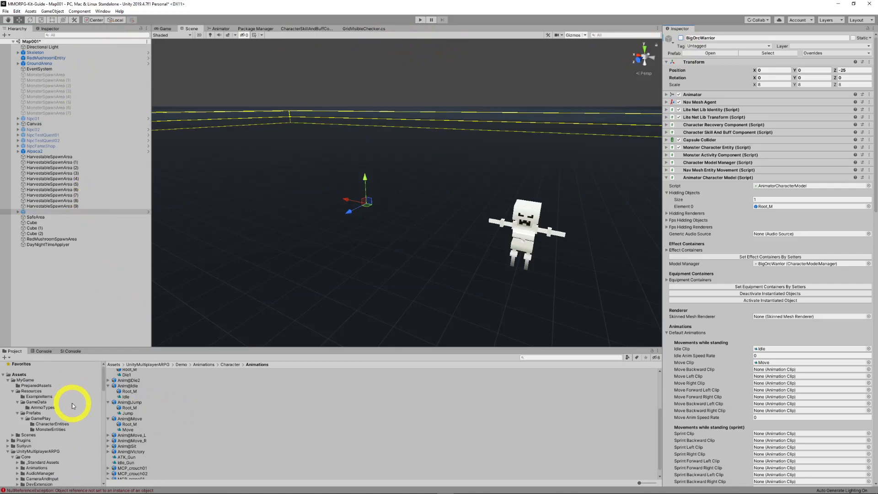
click(28, 434)
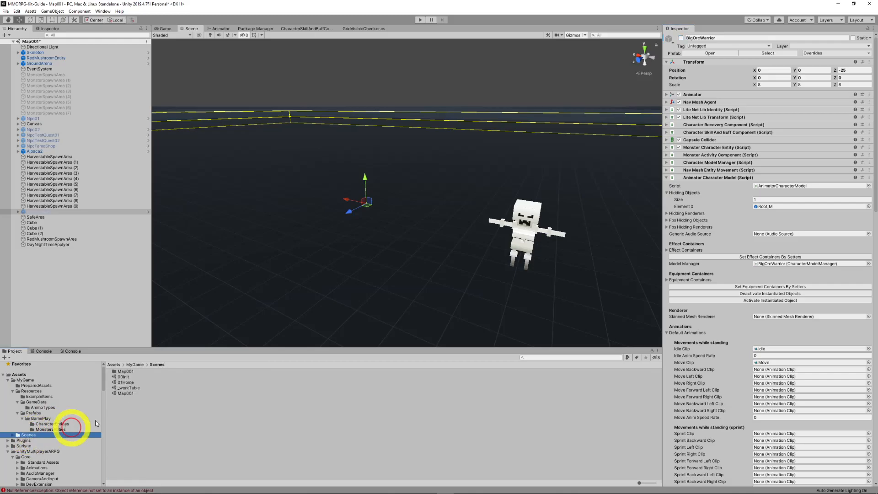
double_click(123, 377)
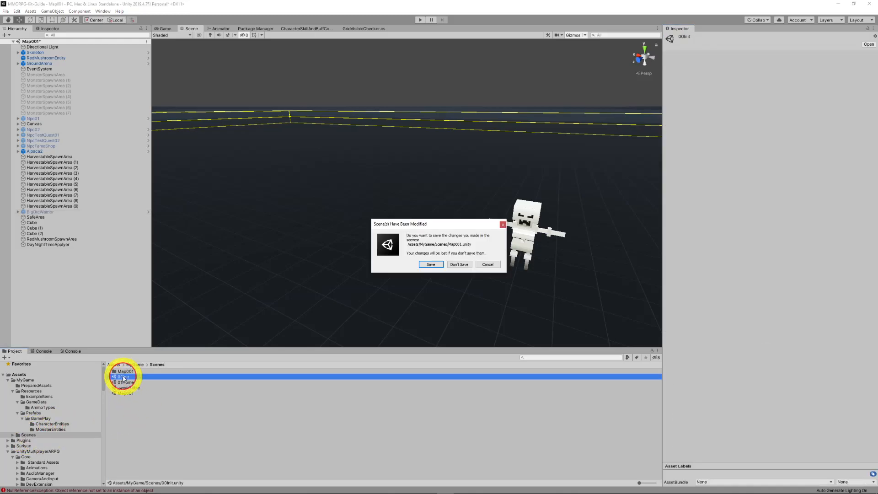
click(437, 262)
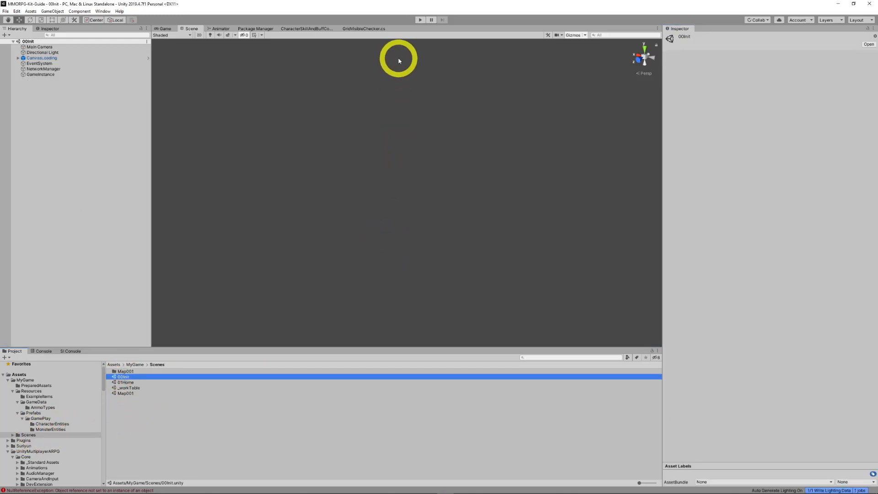
Run the game from the 00Init scene and enter the map in Single Player mode with the existing character
click(418, 20)
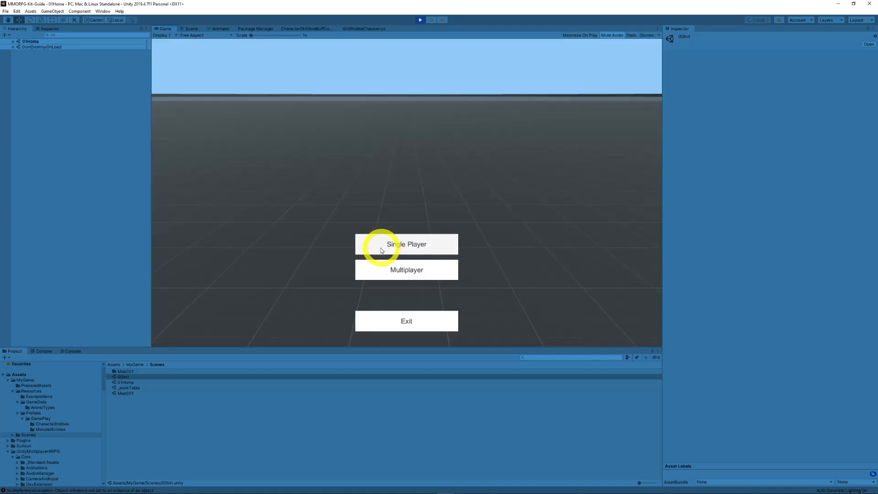
click(380, 249)
click(397, 299)
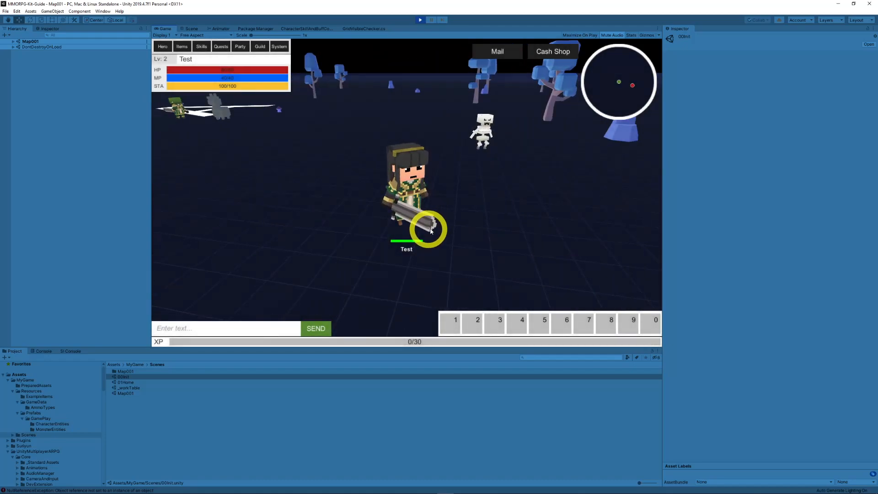
Walk the character up to the Skeleton monster, target it and attack it to test its combat behaviour
key(w)
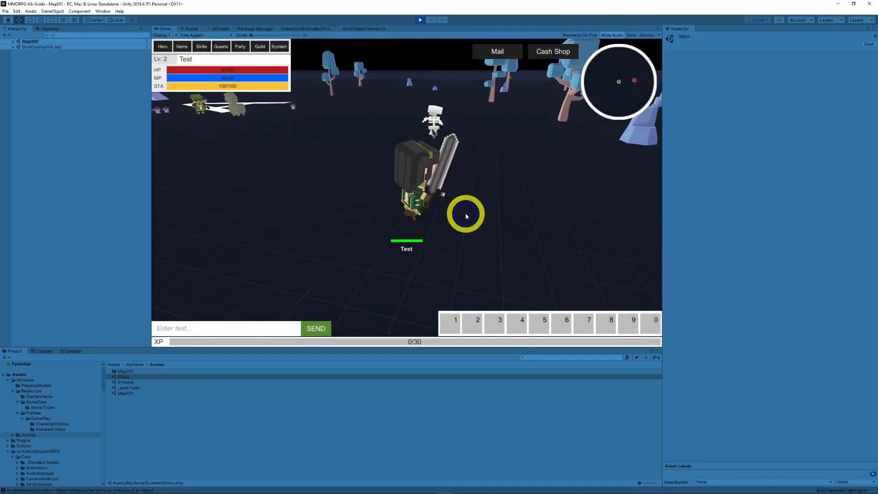
click(421, 122)
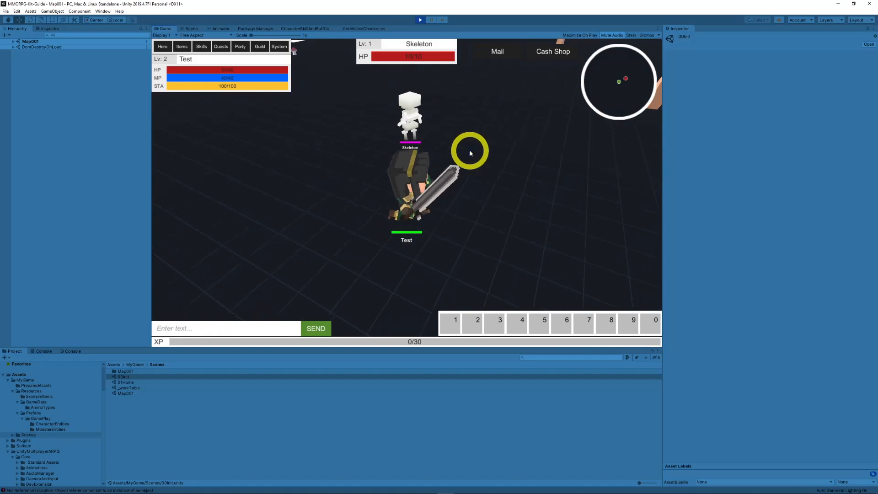
key(s)
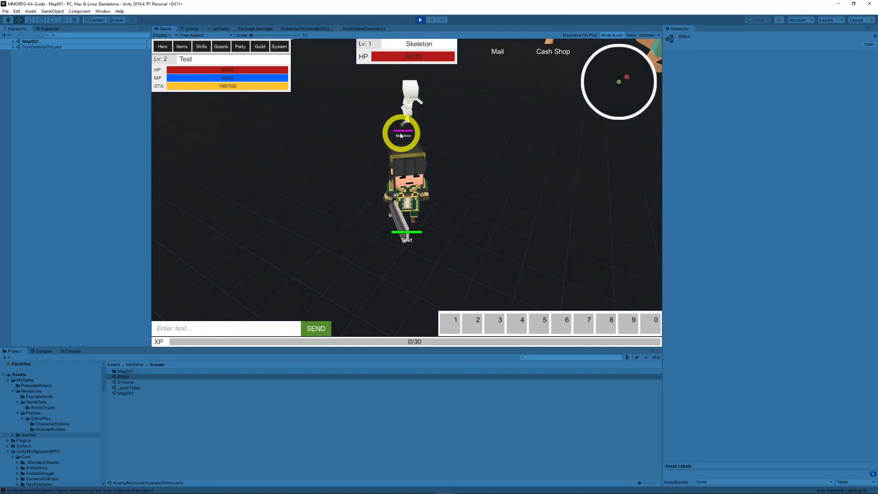
right_drag(427, 139, 418, 131)
click(436, 128)
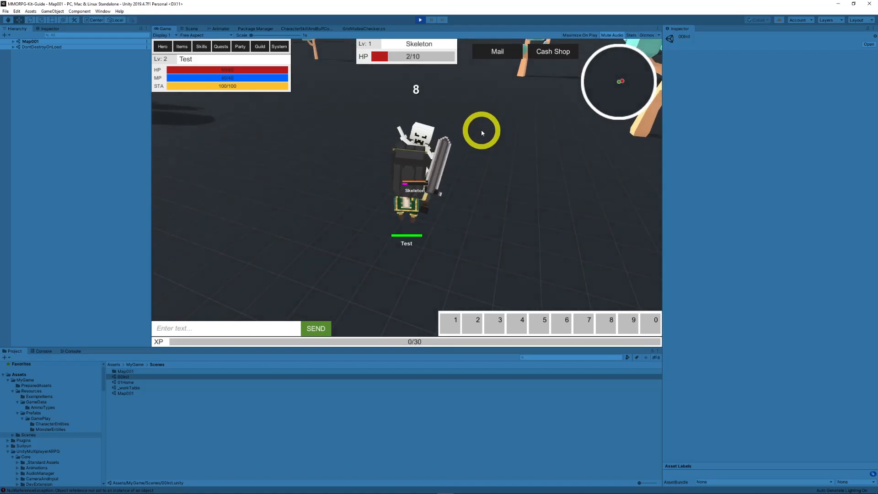
right_drag(512, 151, 490, 147)
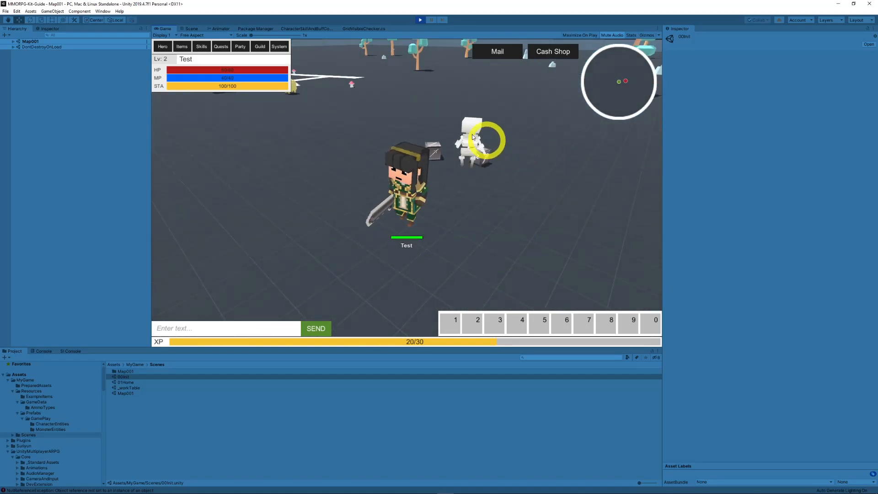
Target another Skeleton, move the character around near it to check its behaviour, and stop the game
click(470, 136)
right_drag(521, 176, 566, 178)
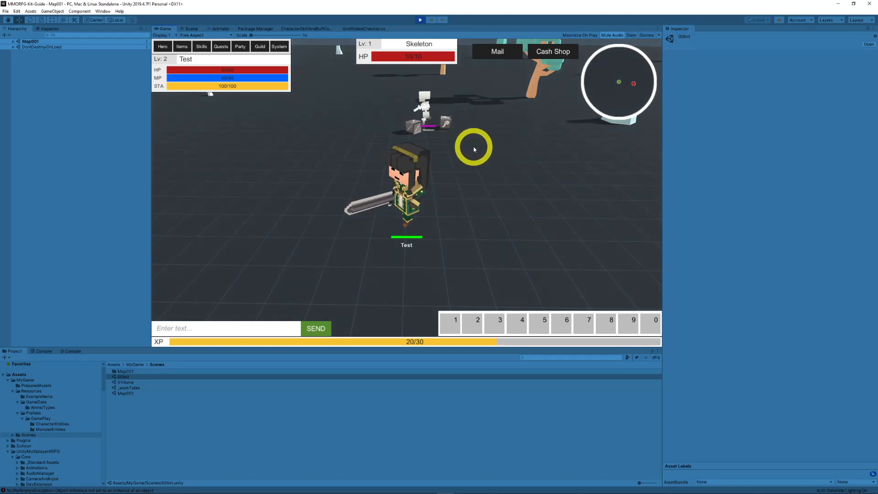
right_drag(474, 149, 484, 153)
key(w)
key(a)
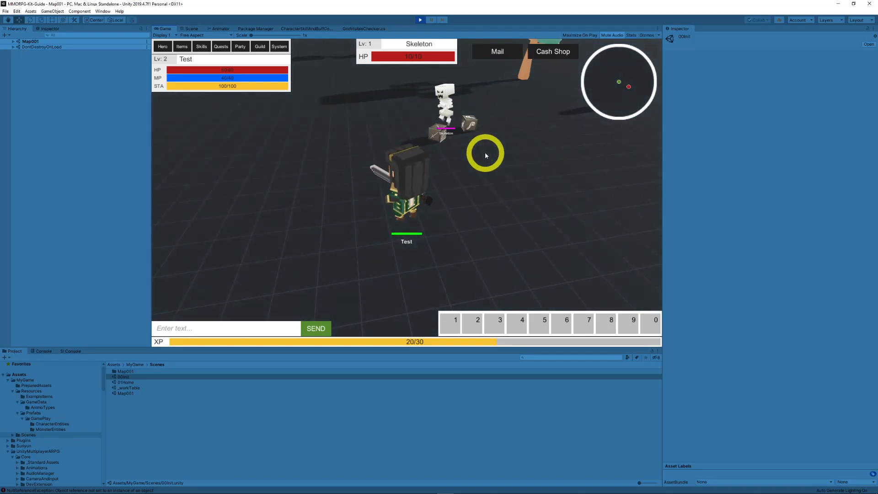
click(420, 20)
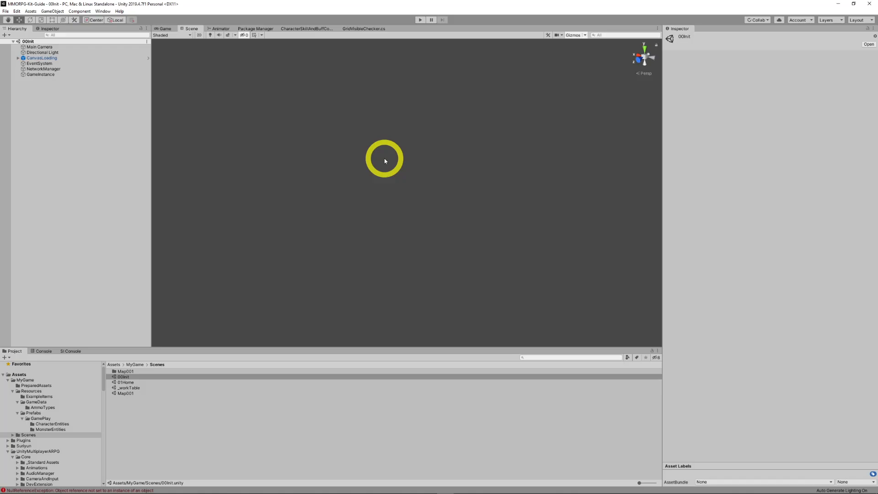
Open the Pirate prefab from the MyGame PreparedAssets folder for editing and frame the model from the front
click(36, 386)
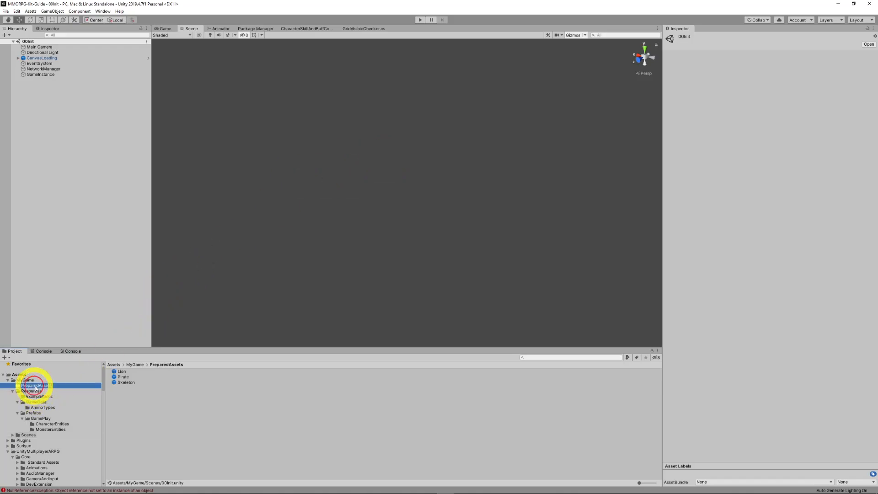
click(121, 376)
click(126, 378)
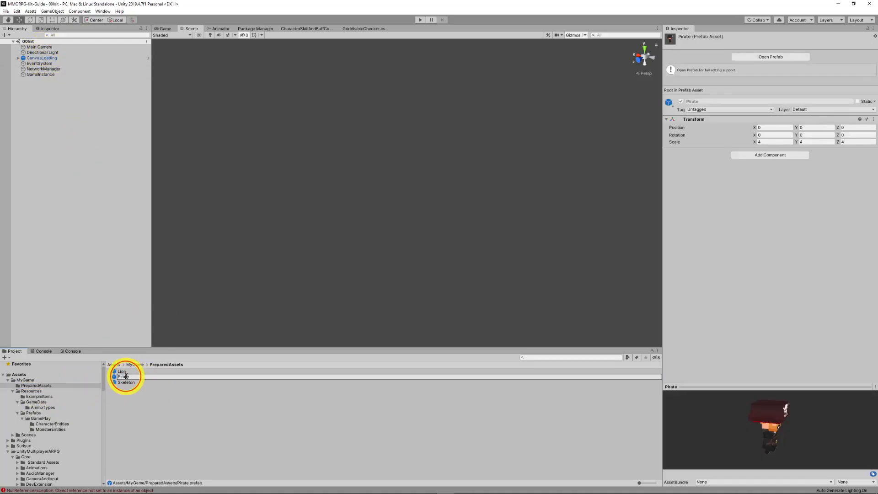
double_click(122, 377)
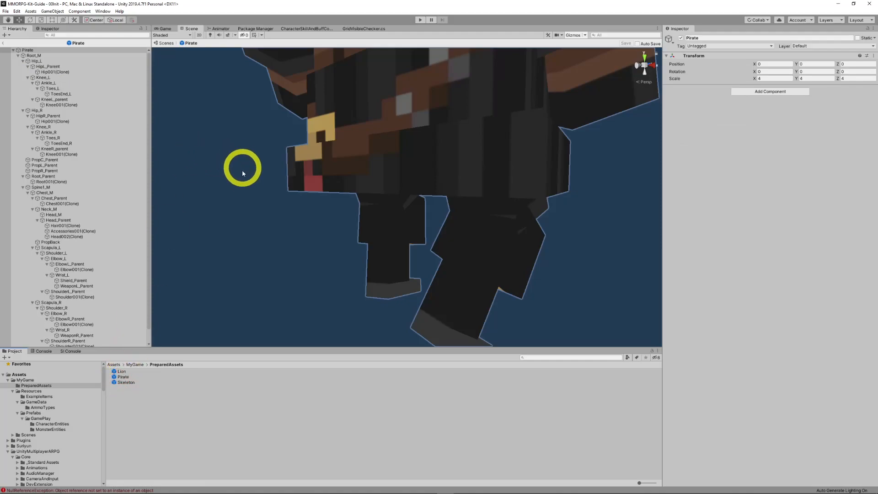
key(f)
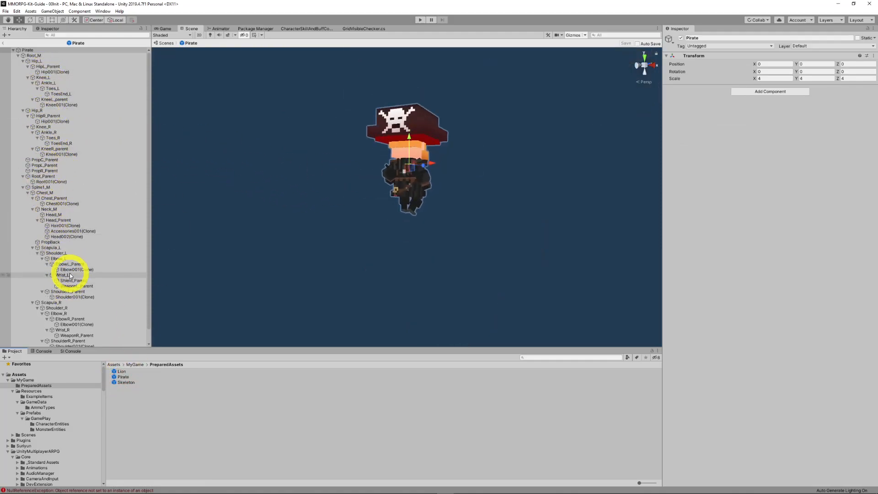
alt+drag(410, 156, 326, 194)
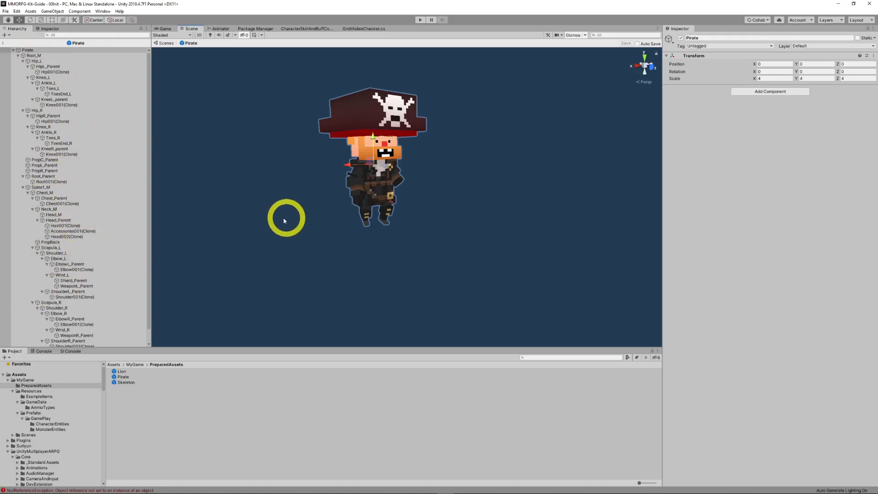
middle_drag(311, 198, 281, 218)
right_drag(290, 217, 319, 217)
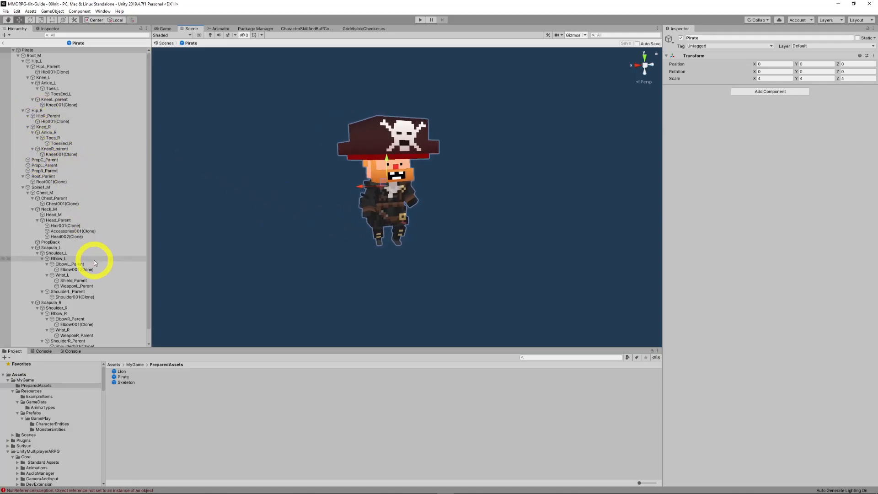